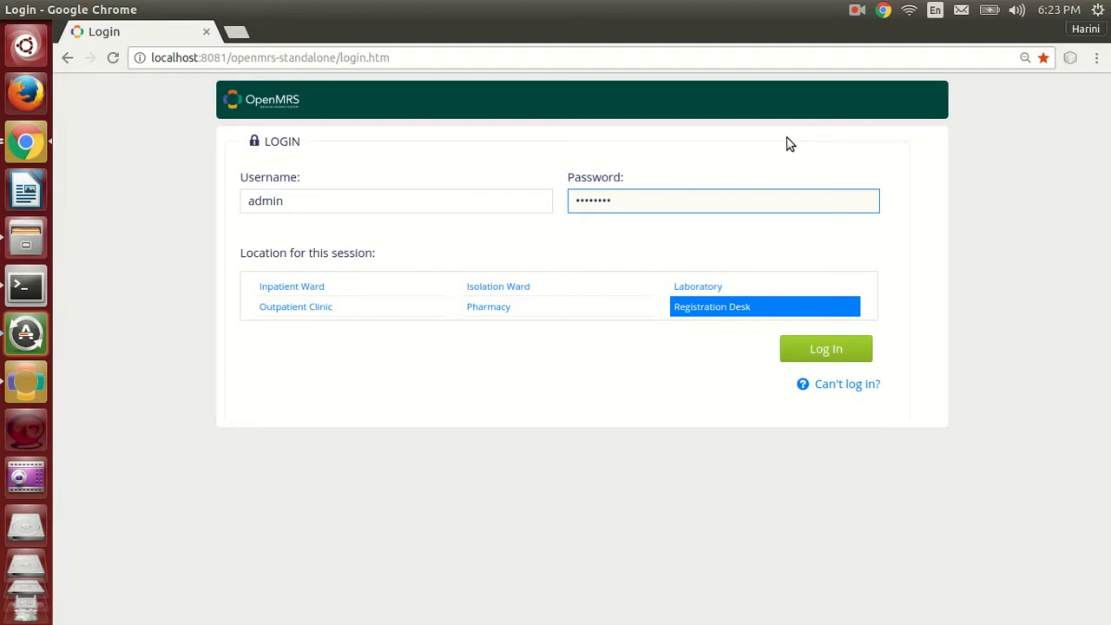
# Log in at the Registration Desk and open the Drug Orders module's administration page from Advanced Administration.
pyautogui.click(855, 359)
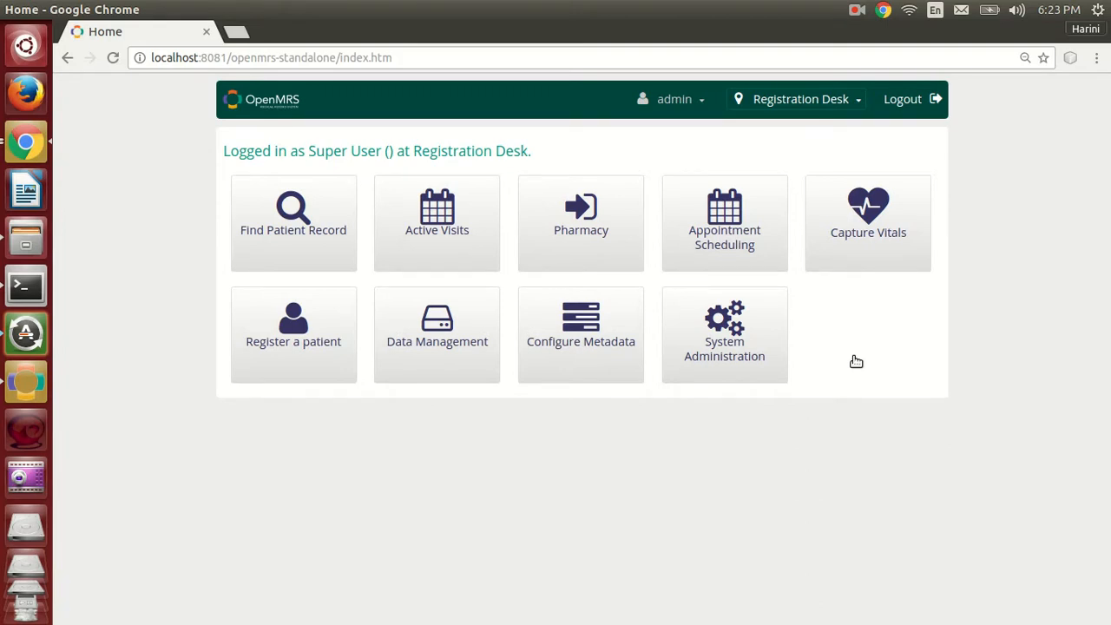
pyautogui.click(770, 346)
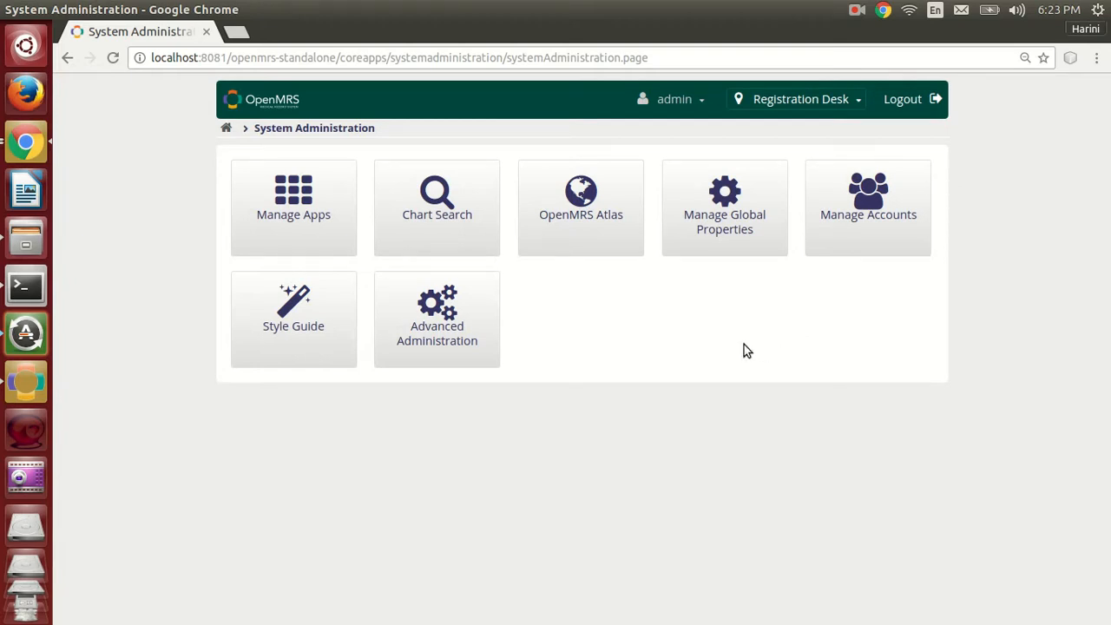
pyautogui.click(480, 315)
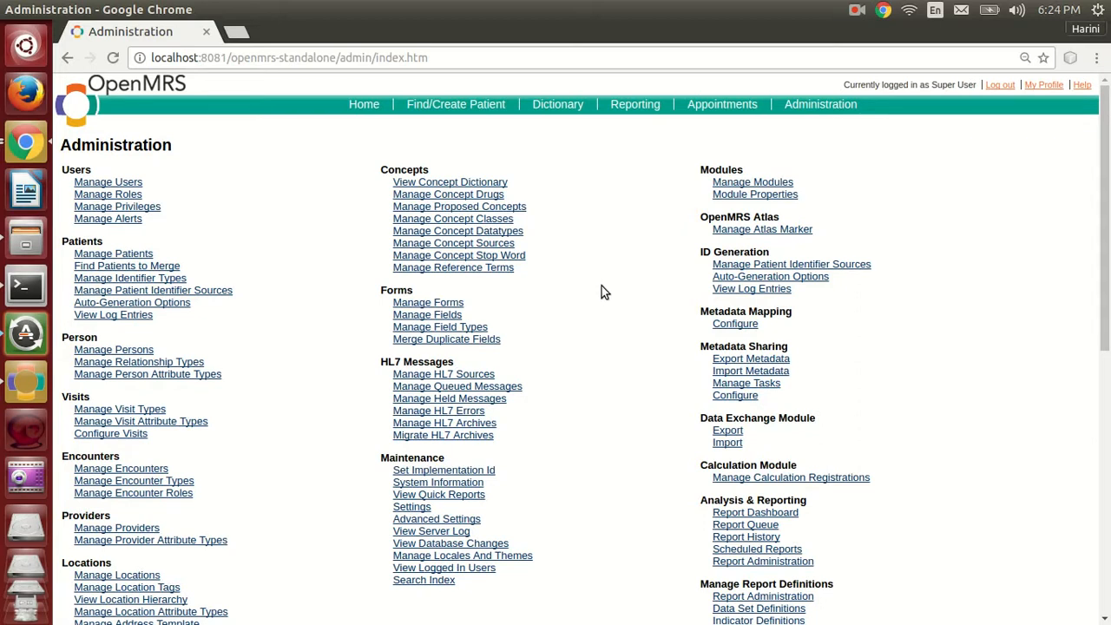
pyautogui.scroll(-5, 601, 287)
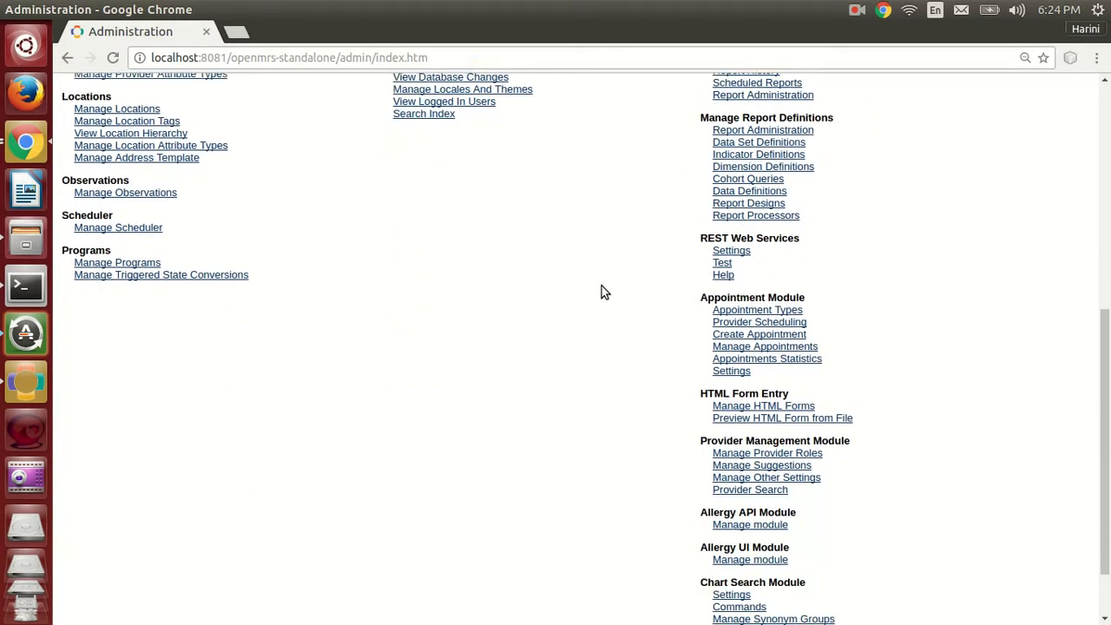
pyautogui.scroll(-2, 602, 286)
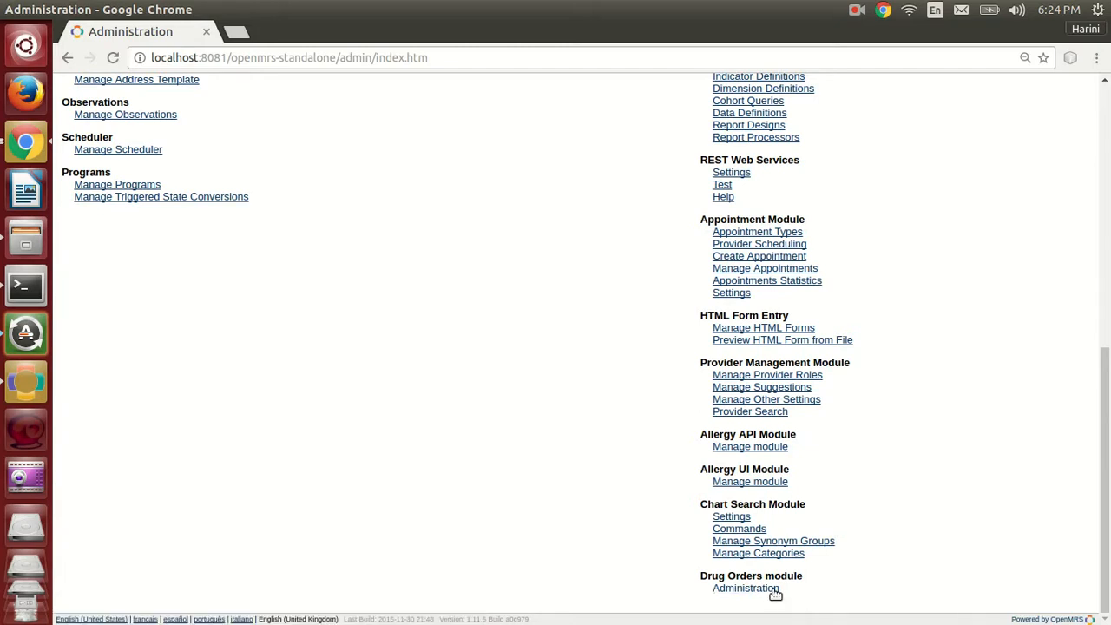
pyautogui.click(773, 593)
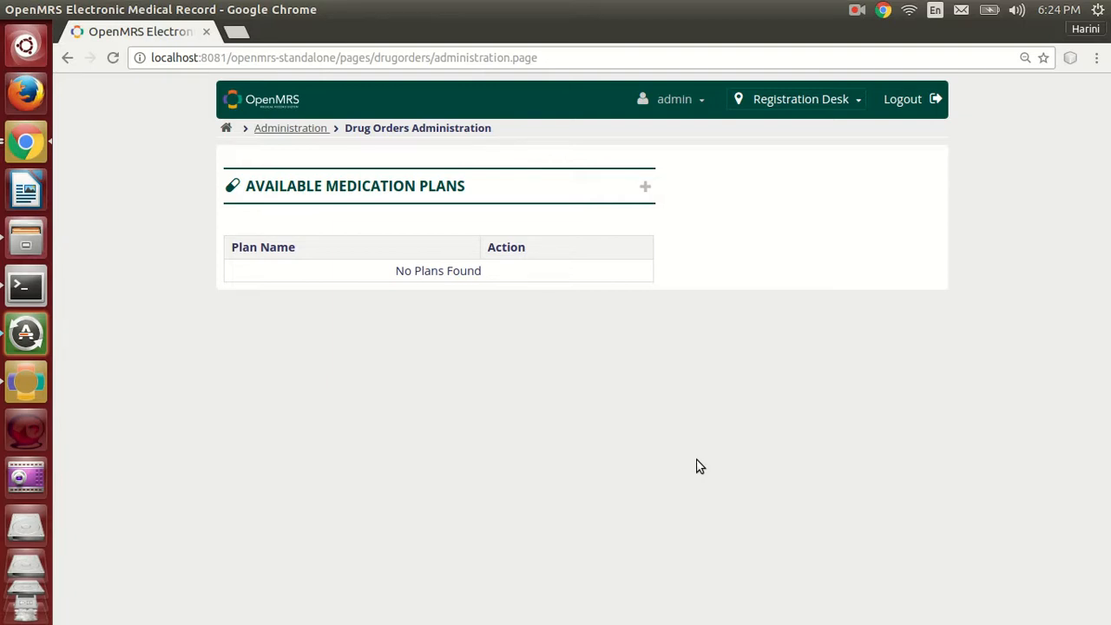
# Define a medication plan named ASTHMA with the description "Helps to cure respiratory problems".
pyautogui.click(647, 190)
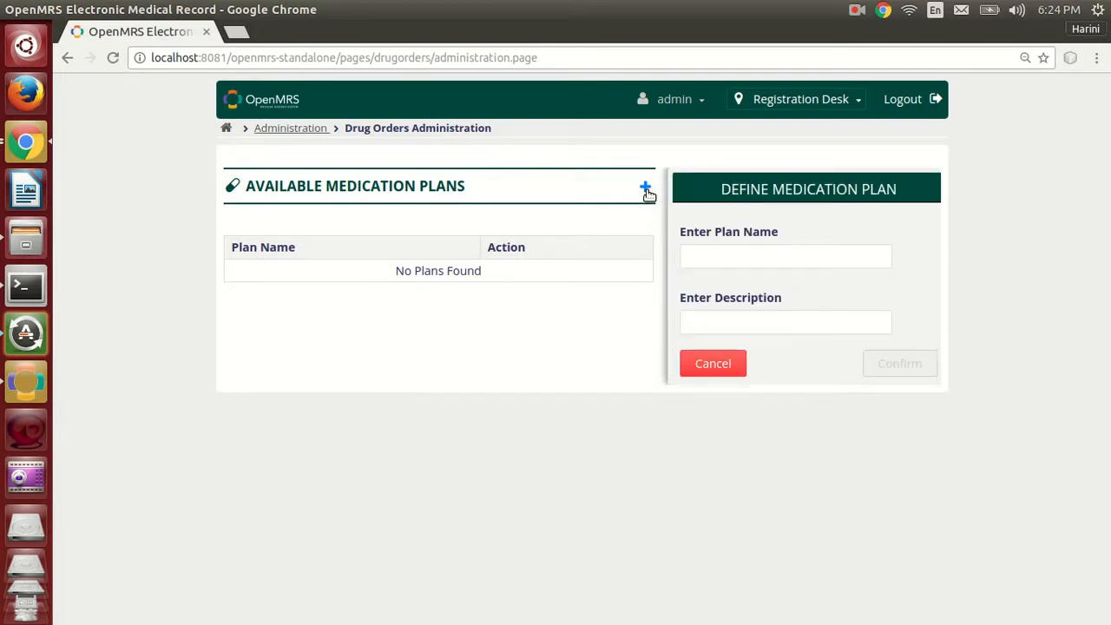
pyautogui.click(731, 259)
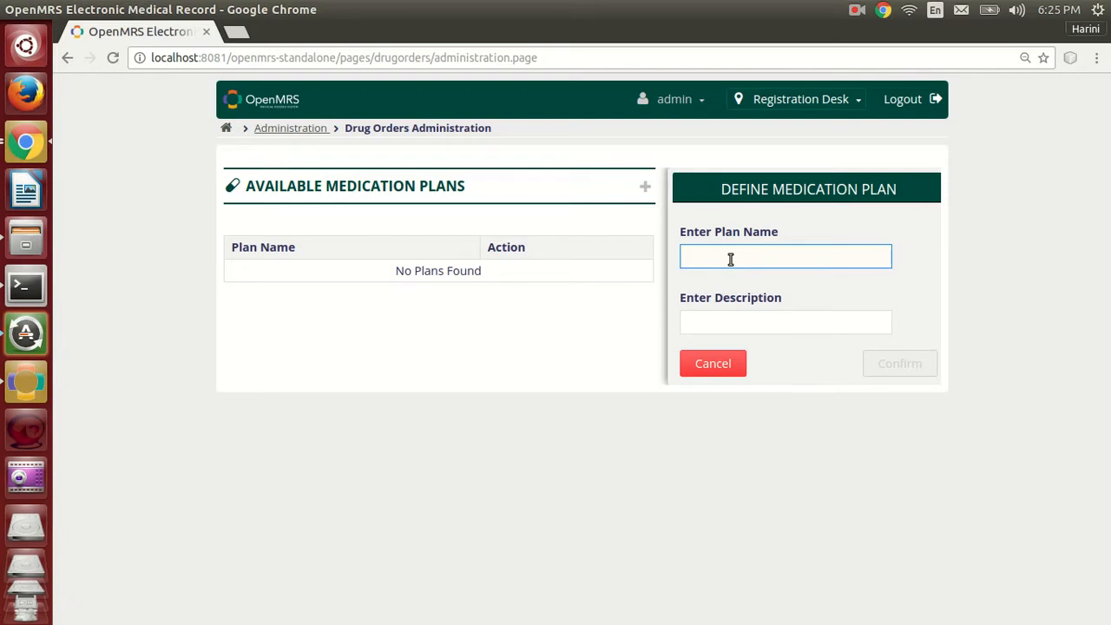
pyautogui.write('As')
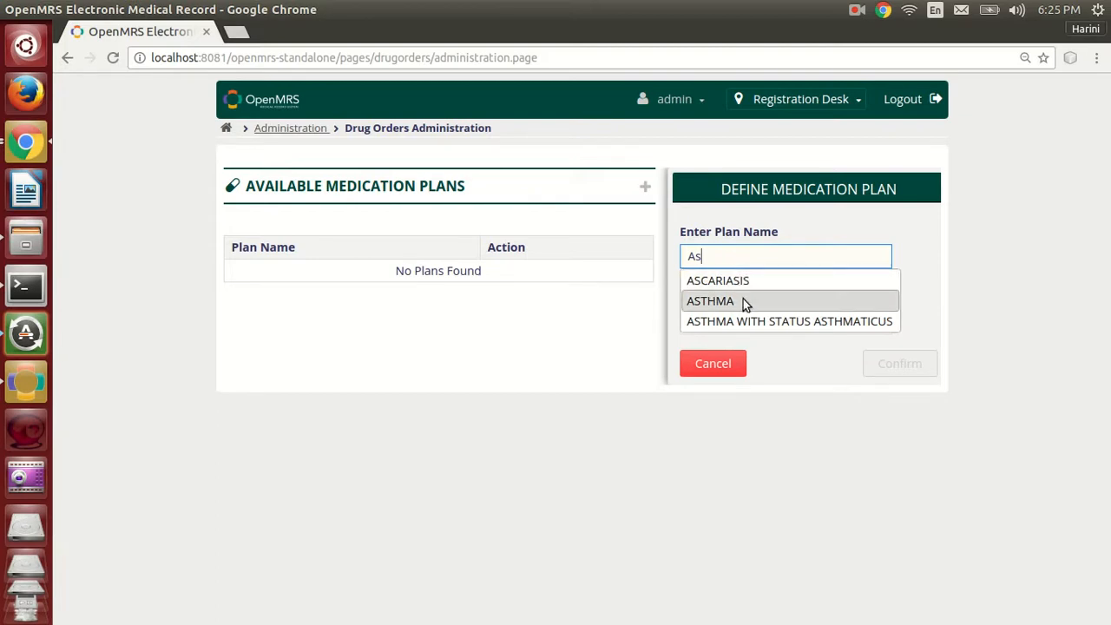
pyautogui.click(743, 300)
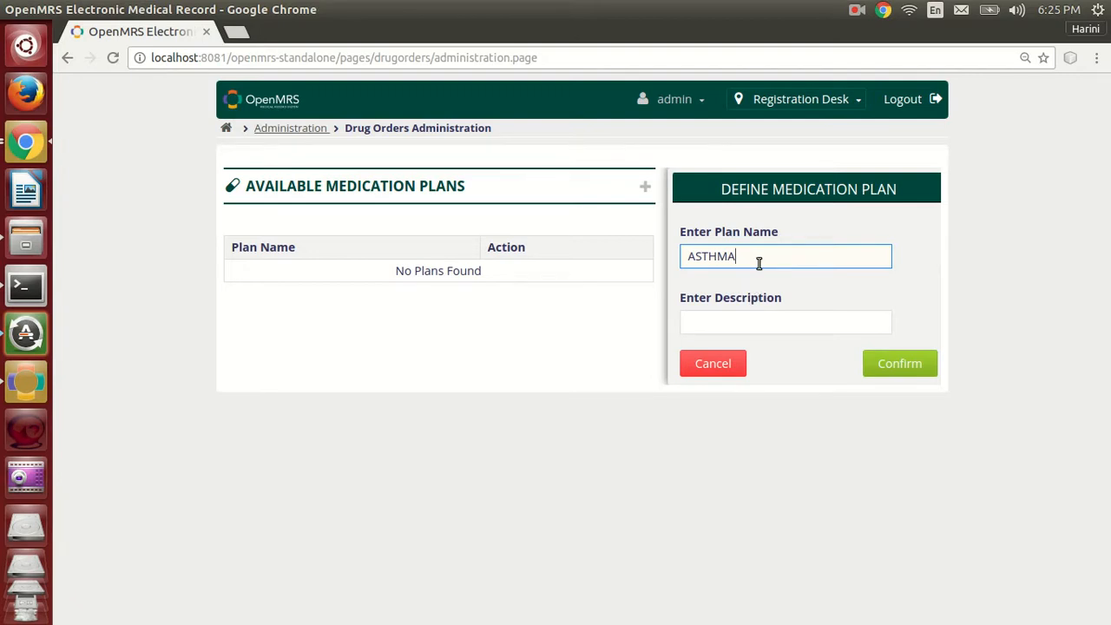
pyautogui.click(750, 324)
pyautogui.write('H')
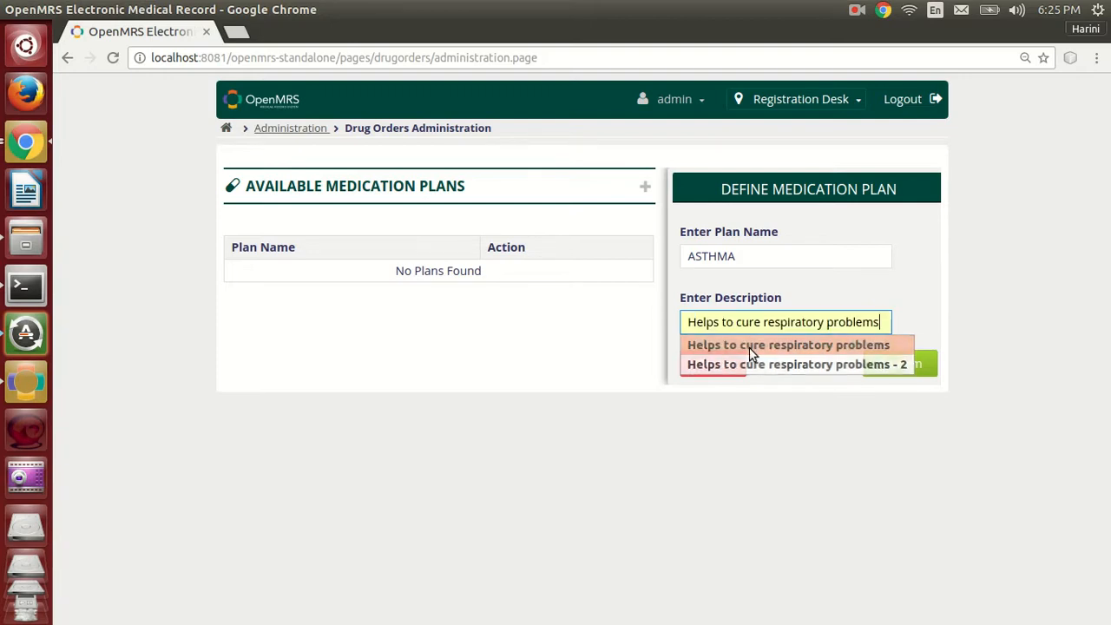
pyautogui.click(749, 346)
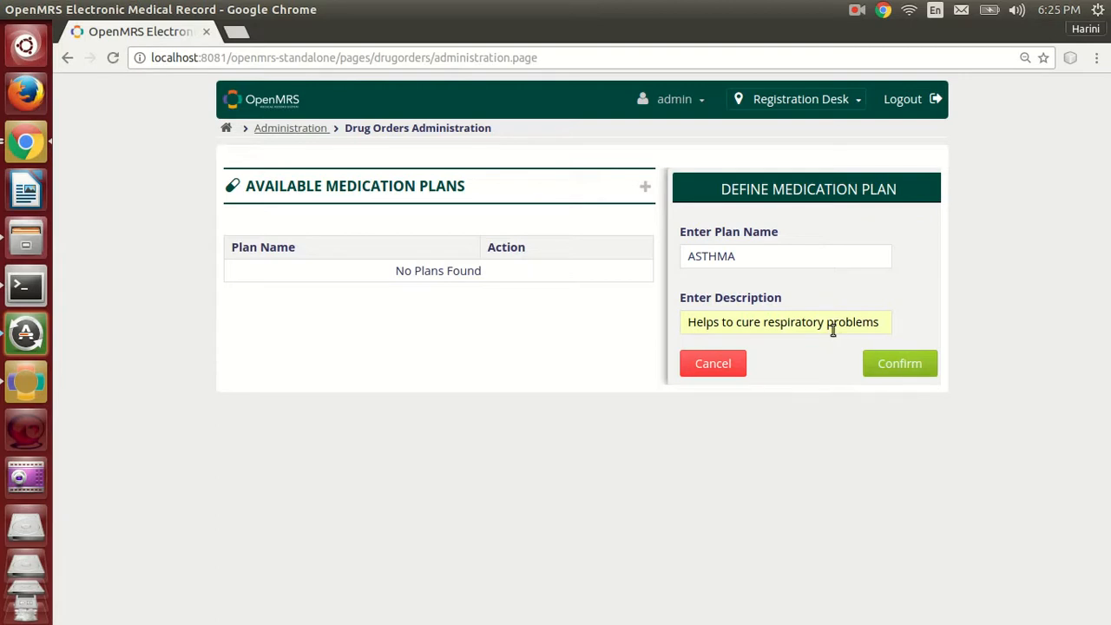
pyautogui.click(933, 374)
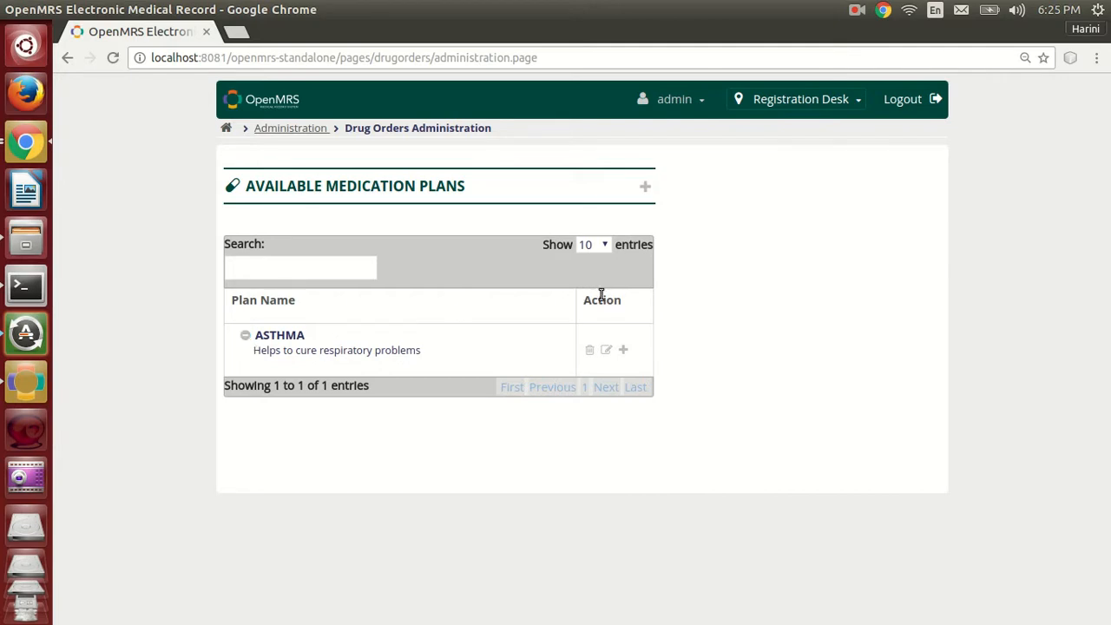
# Start adding a drug to the ASTHMA plan, choosing ASPIRIN as the drug and Oral as the route.
pyautogui.click(623, 351)
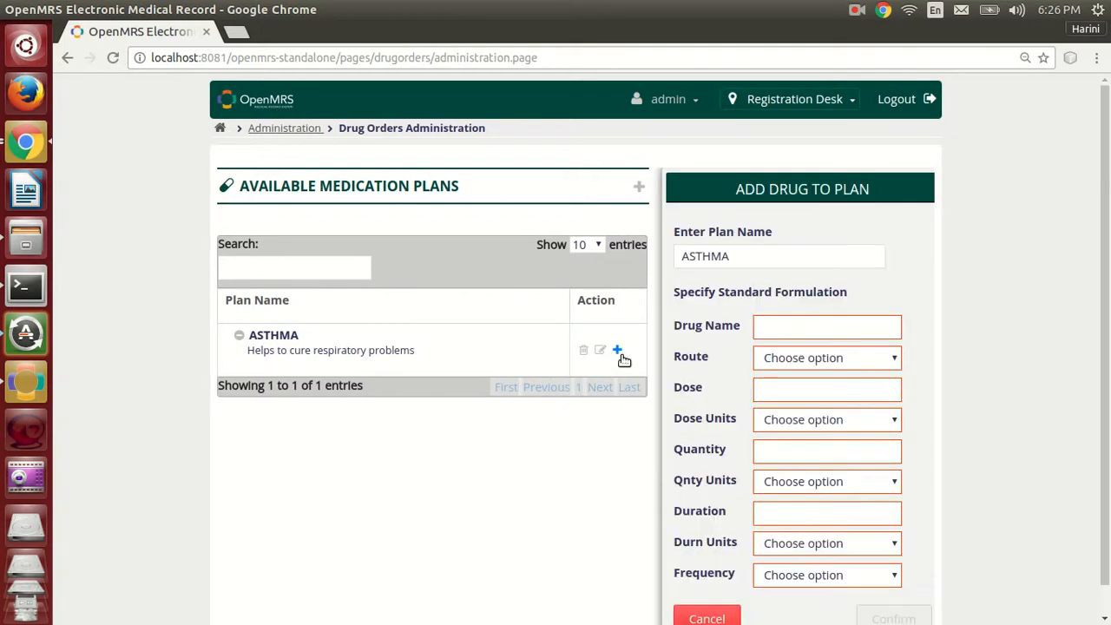
pyautogui.scroll(-1, 978, 245)
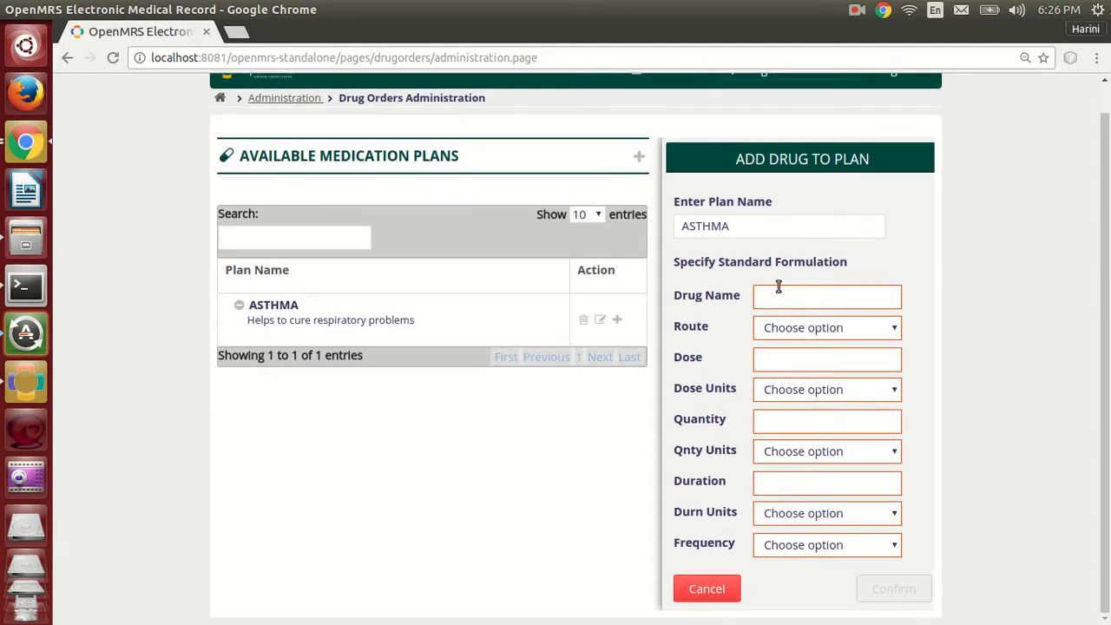
pyautogui.click(824, 295)
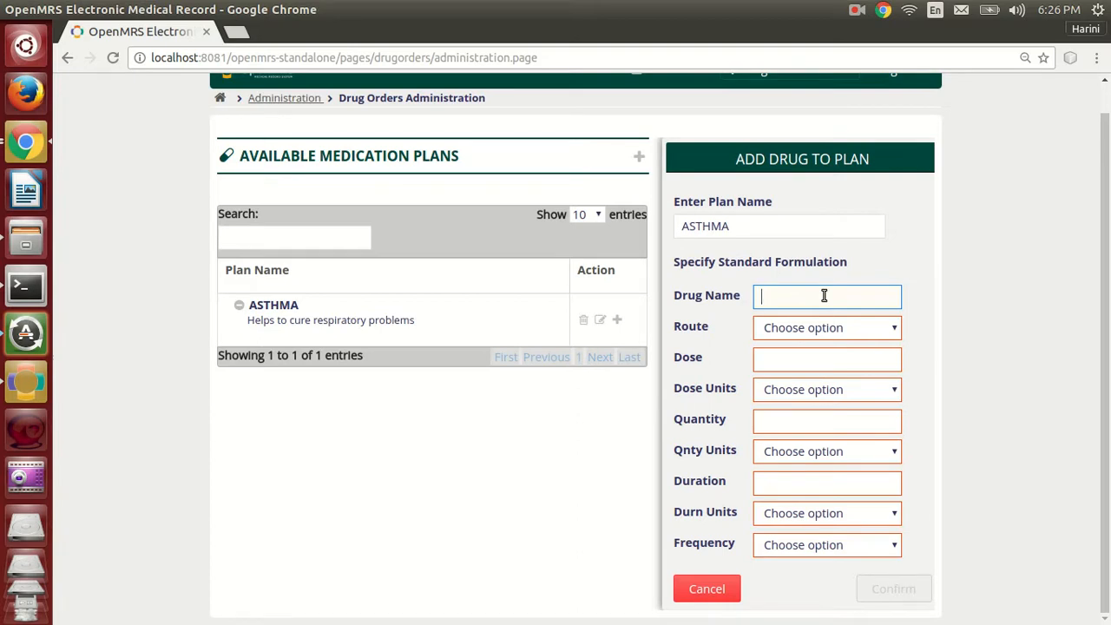
pyautogui.write('As')
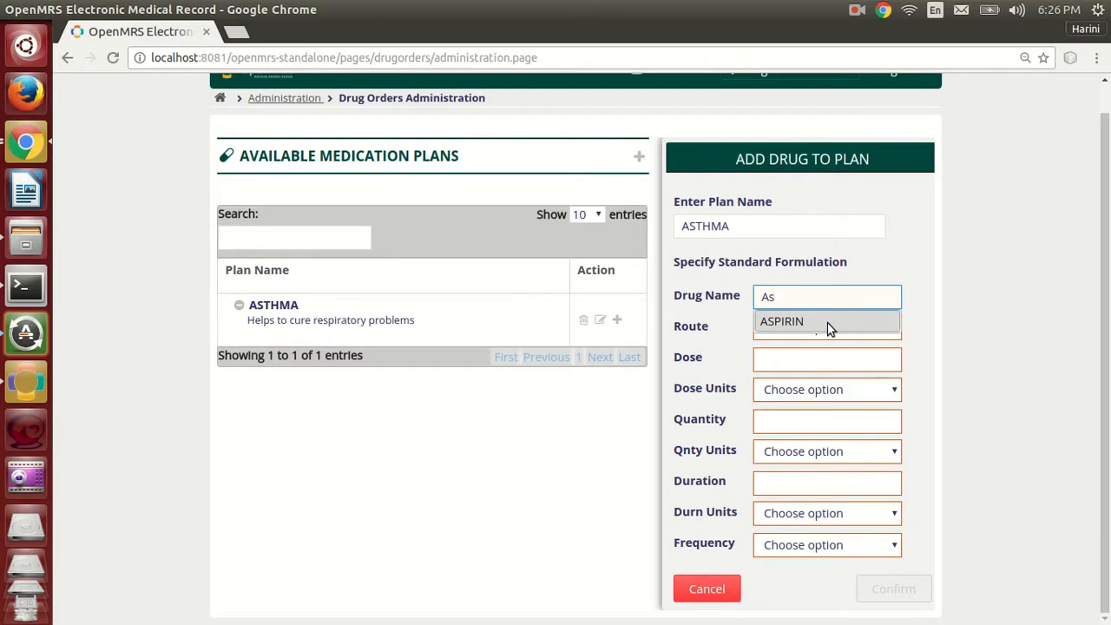
pyautogui.click(827, 322)
pyautogui.click(830, 331)
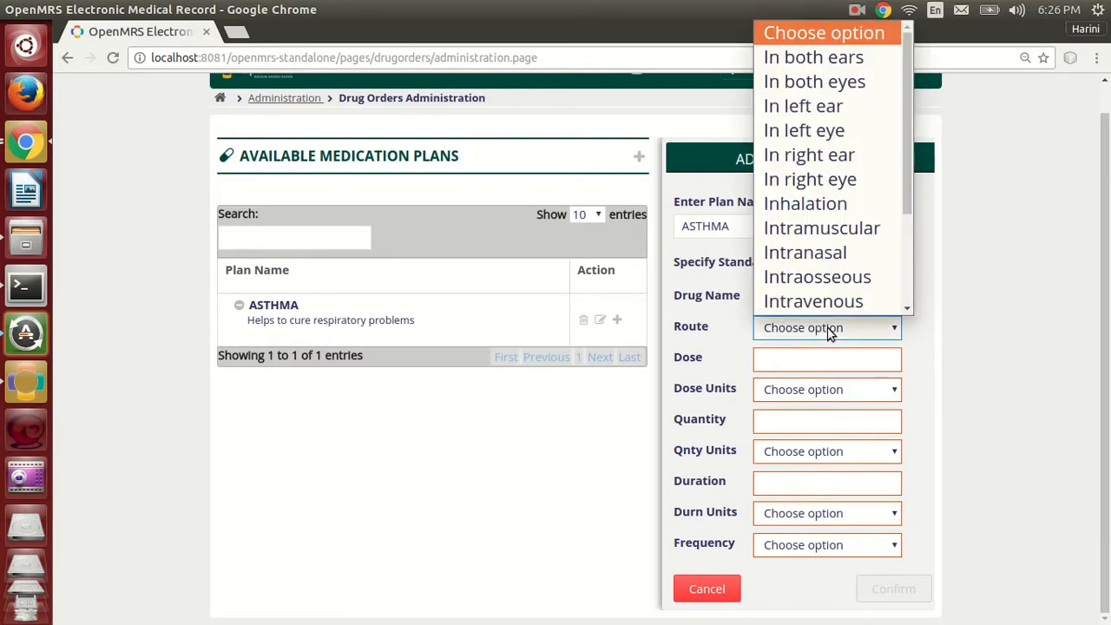
pyautogui.scroll(-1, 836, 311)
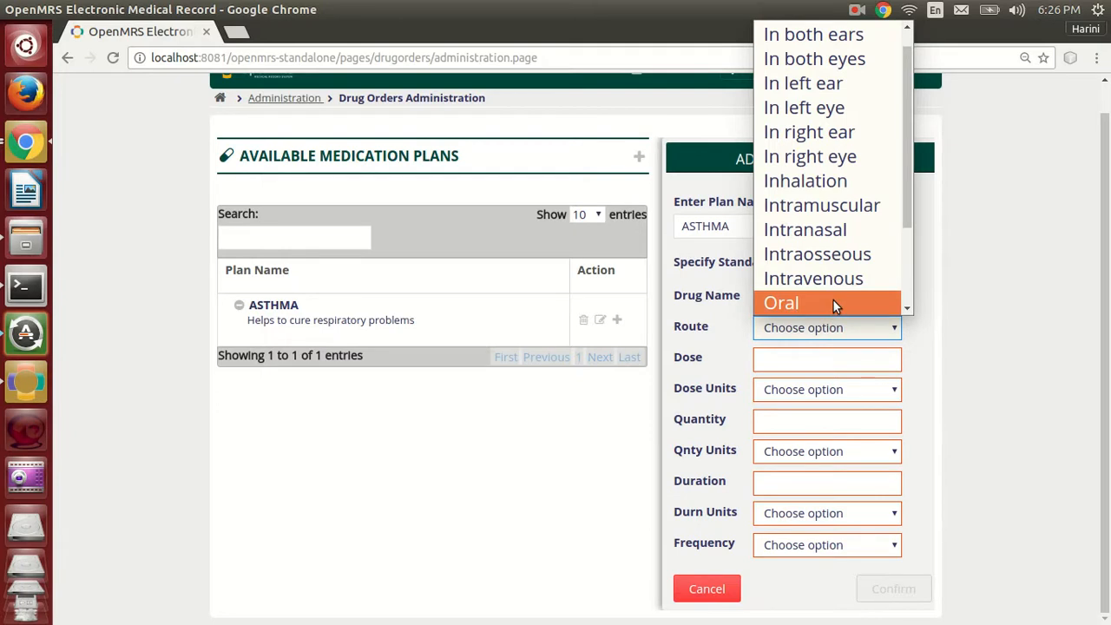
pyautogui.click(833, 304)
# Set the ASPIRIN dose to 1.2 Fluid ounce and the quantity to 2.5 Teaspoon.
pyautogui.click(806, 359)
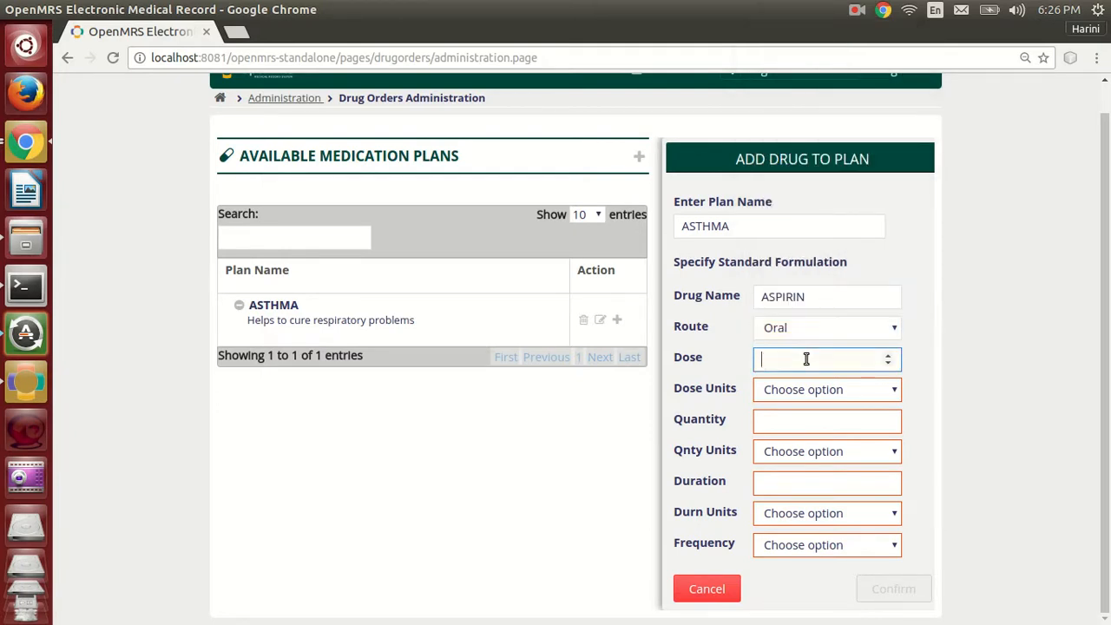
pyautogui.write('1.2')
pyautogui.click(806, 389)
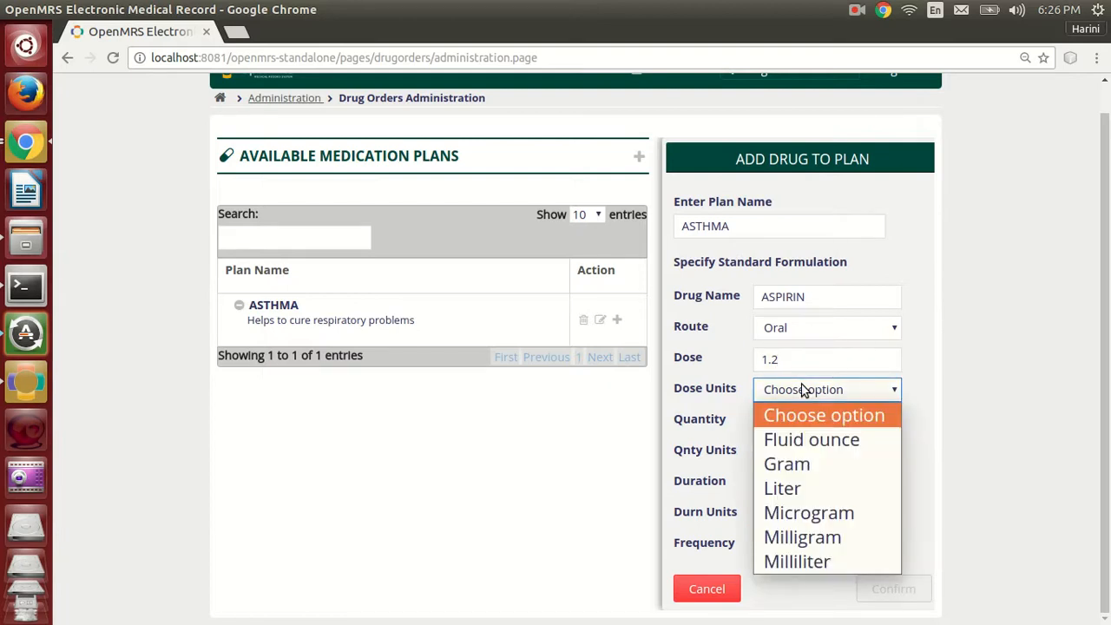
pyautogui.click(803, 440)
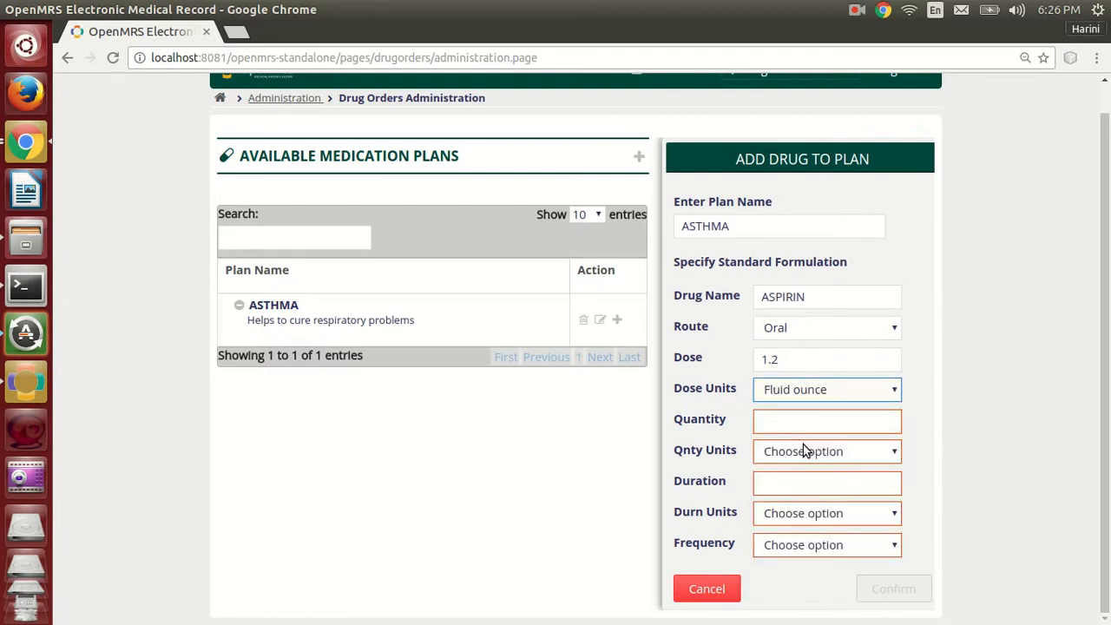
pyautogui.click(820, 421)
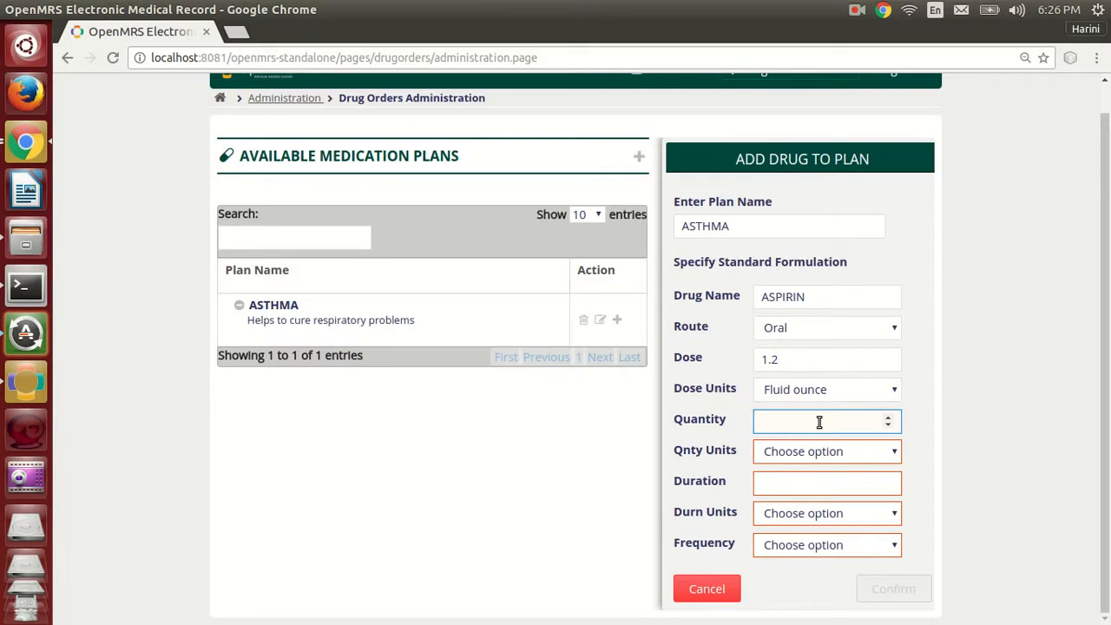
pyautogui.write('2.5')
pyautogui.click(820, 452)
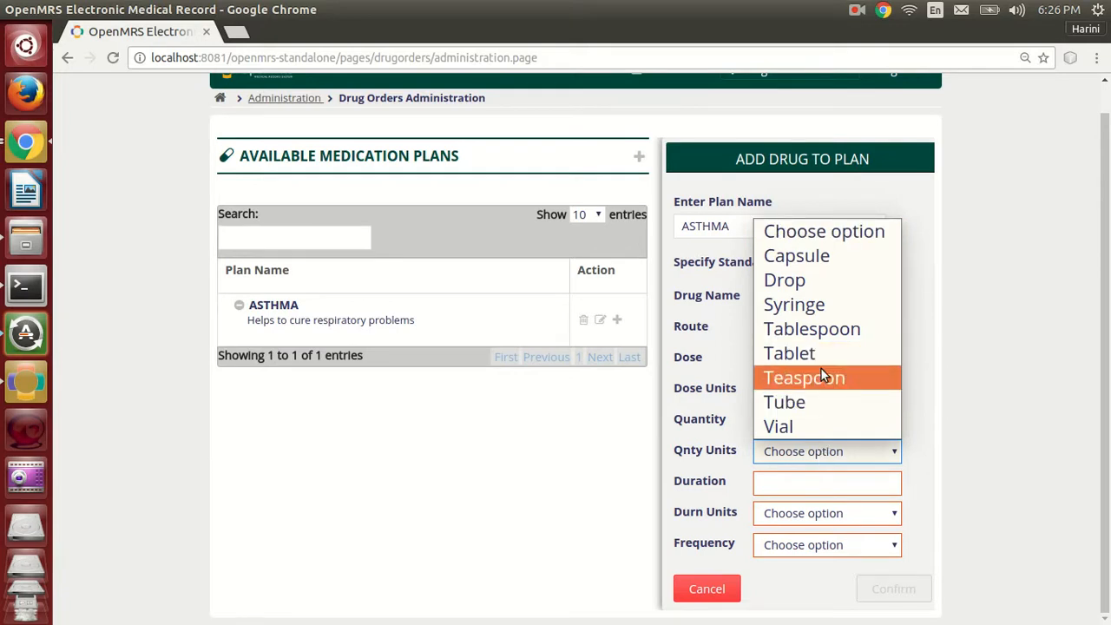
pyautogui.click(821, 377)
# Set the ASPIRIN duration to 3 Weeks and frequency to Twice daily, save the drug, and expand its details in the plan.
pyautogui.click(811, 486)
pyautogui.write('3')
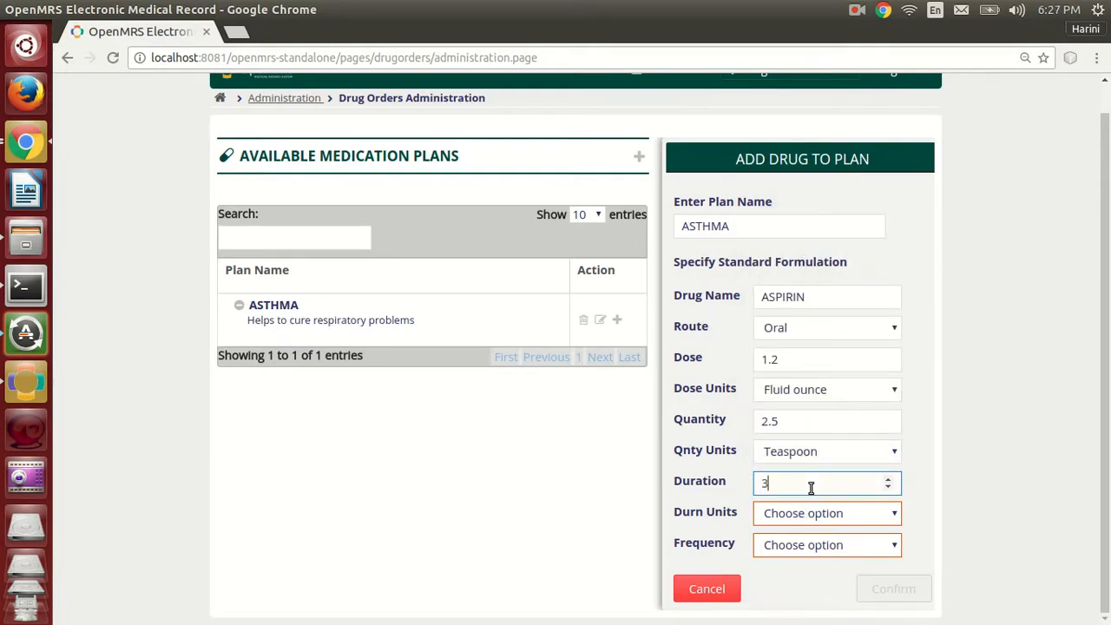
pyautogui.click(808, 514)
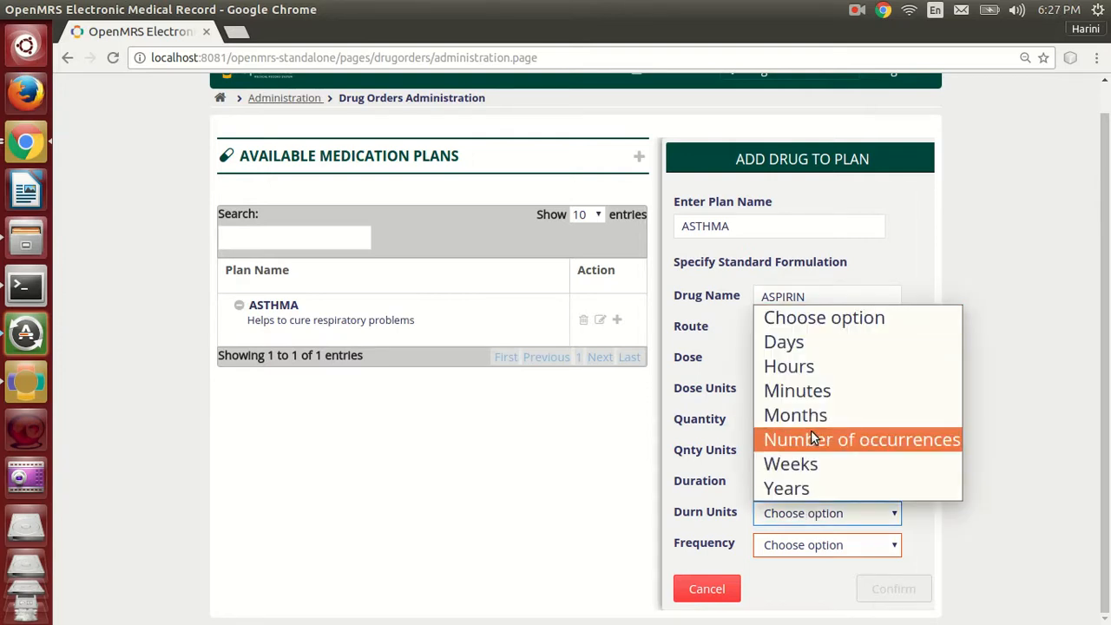
pyautogui.click(810, 465)
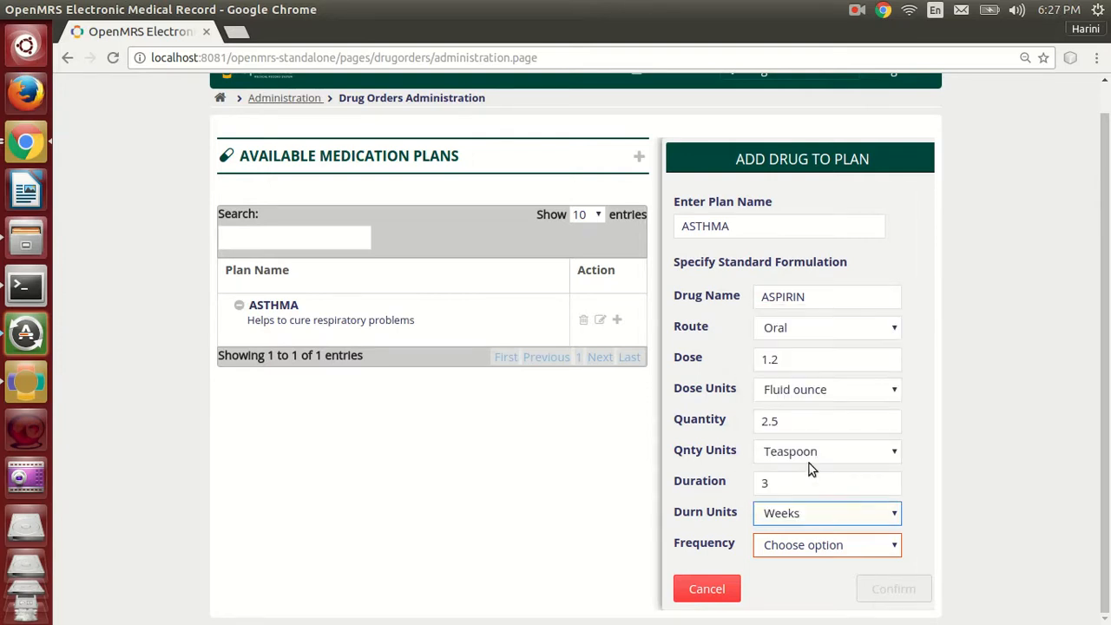
pyautogui.click(812, 555)
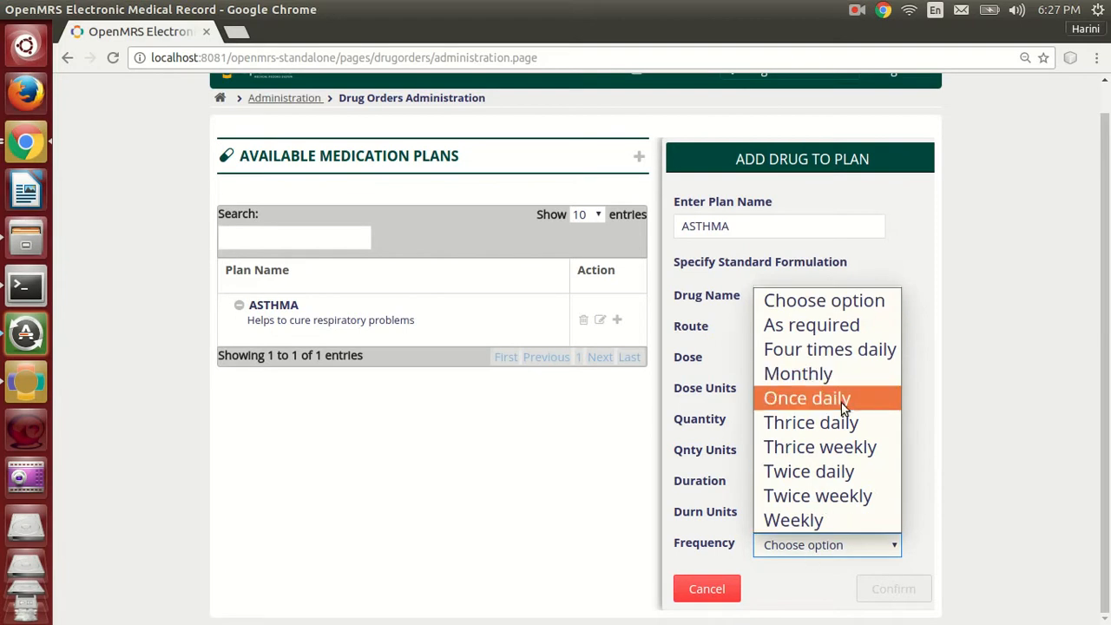
pyautogui.click(831, 472)
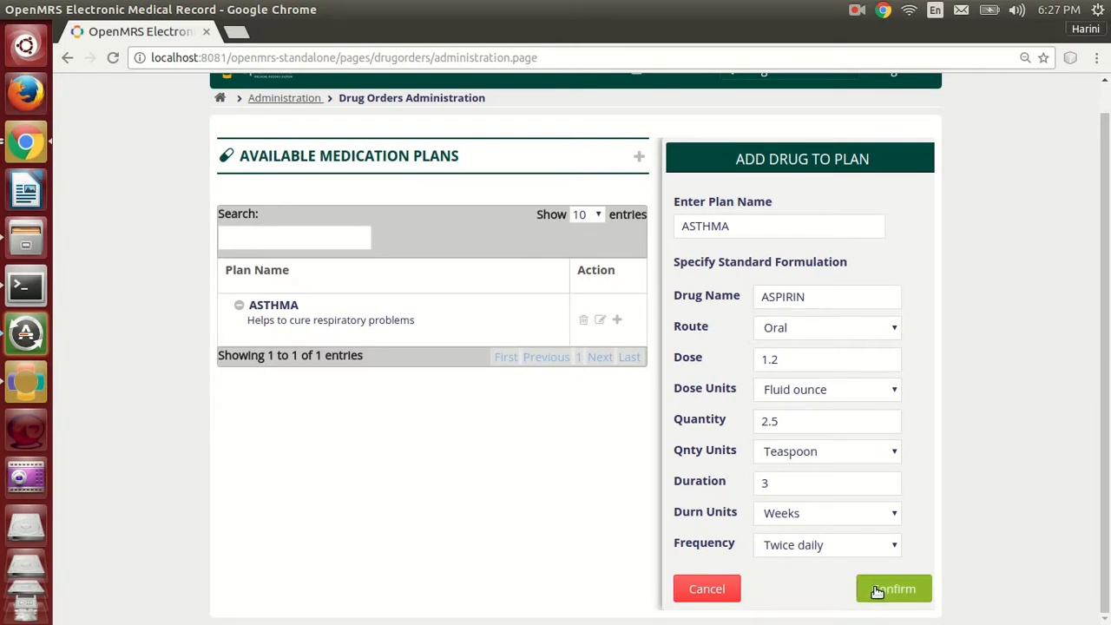
pyautogui.click(885, 599)
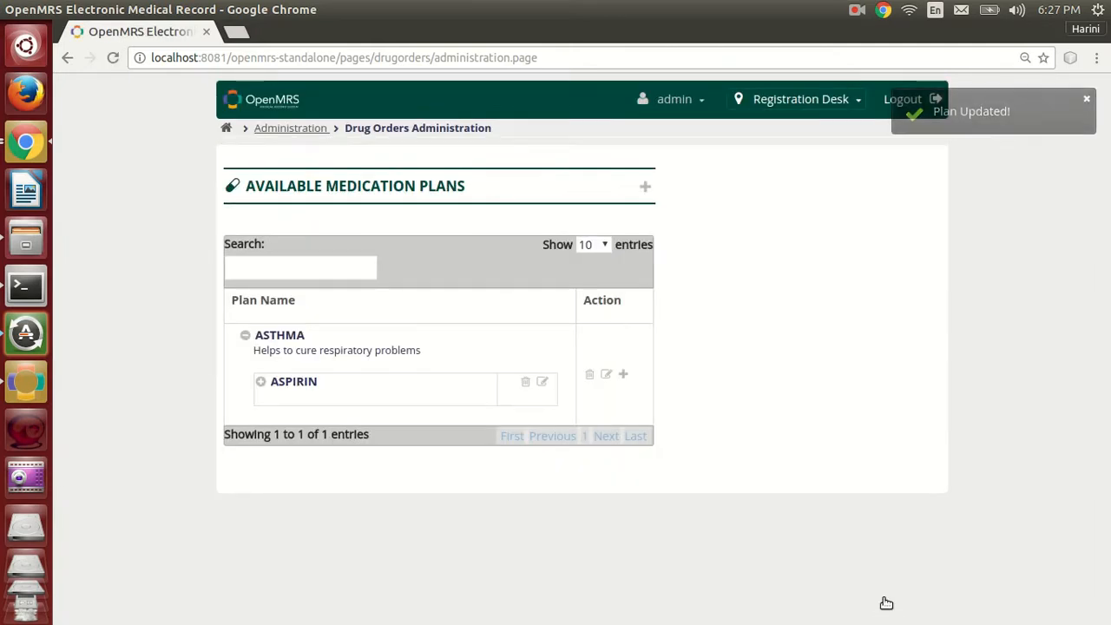
pyautogui.click(260, 384)
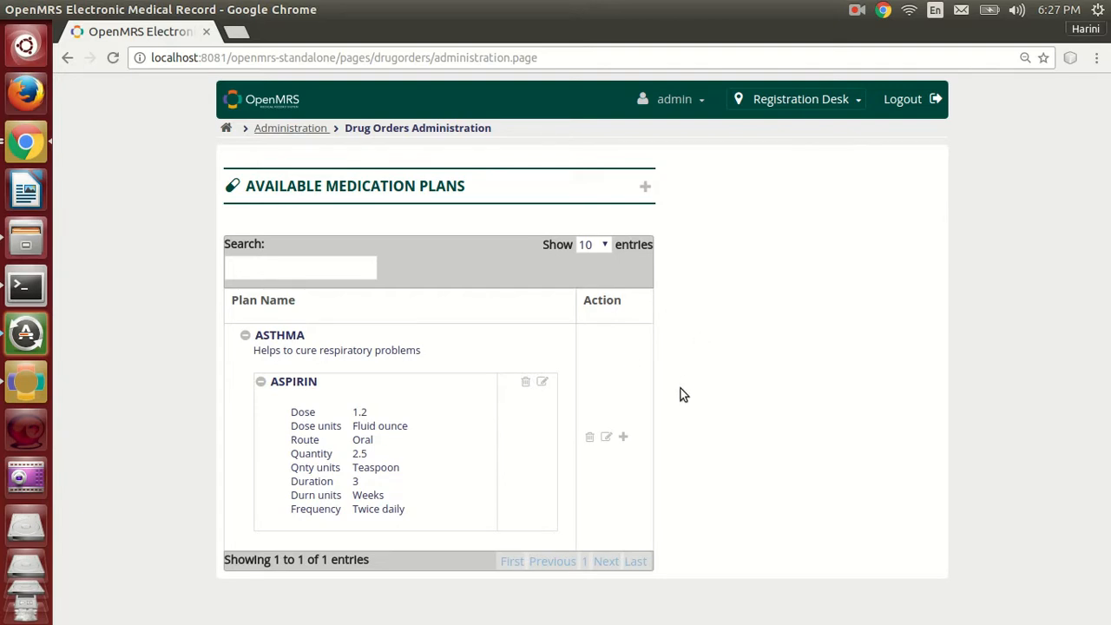
# Start adding CODEINE to the ASTHMA plan with route In both ears and a dose of 1.2 Fluid ounce.
pyautogui.click(623, 436)
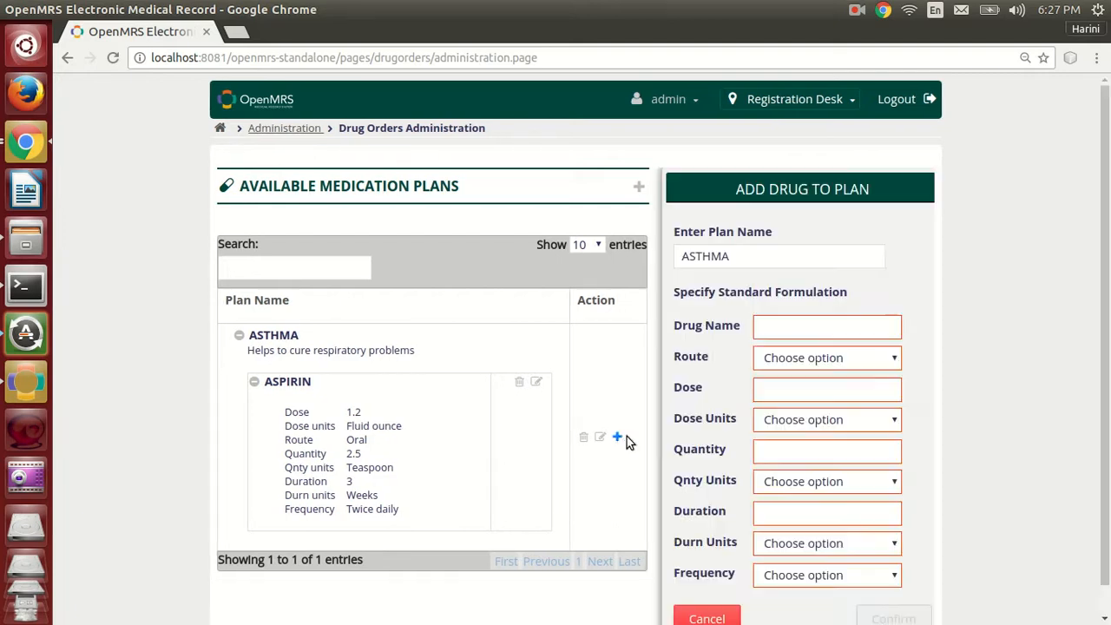
pyautogui.click(814, 332)
pyautogui.write('Co')
pyautogui.click(811, 356)
pyautogui.press('Tab')
pyautogui.press('Down')
pyautogui.press('Tab')
pyautogui.write('1.2')
pyautogui.press('Tab')
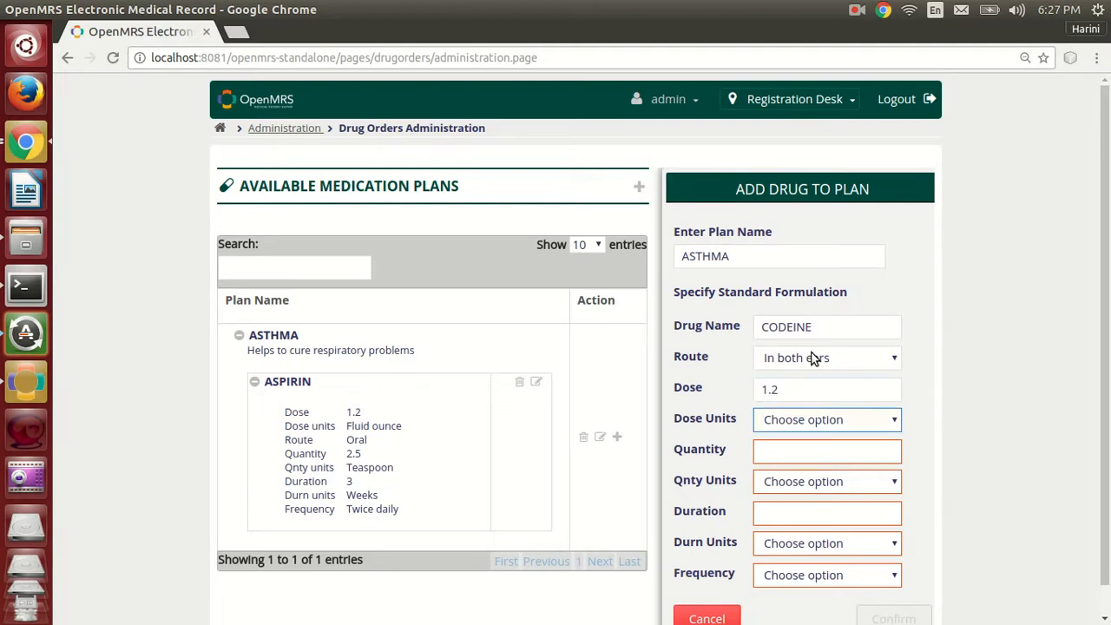
pyautogui.press('Down')
# Set the CODEINE quantity to 2.2 Capsule, duration to 3 Days and frequency to As required, and save the drug to the plan.
pyautogui.press('Tab')
pyautogui.write('2.2')
pyautogui.press('Tab')
pyautogui.press('Down')
pyautogui.press('Tab')
pyautogui.write('3')
pyautogui.press('Tab')
pyautogui.press('Down')
pyautogui.press('Tab')
pyautogui.press('Down')
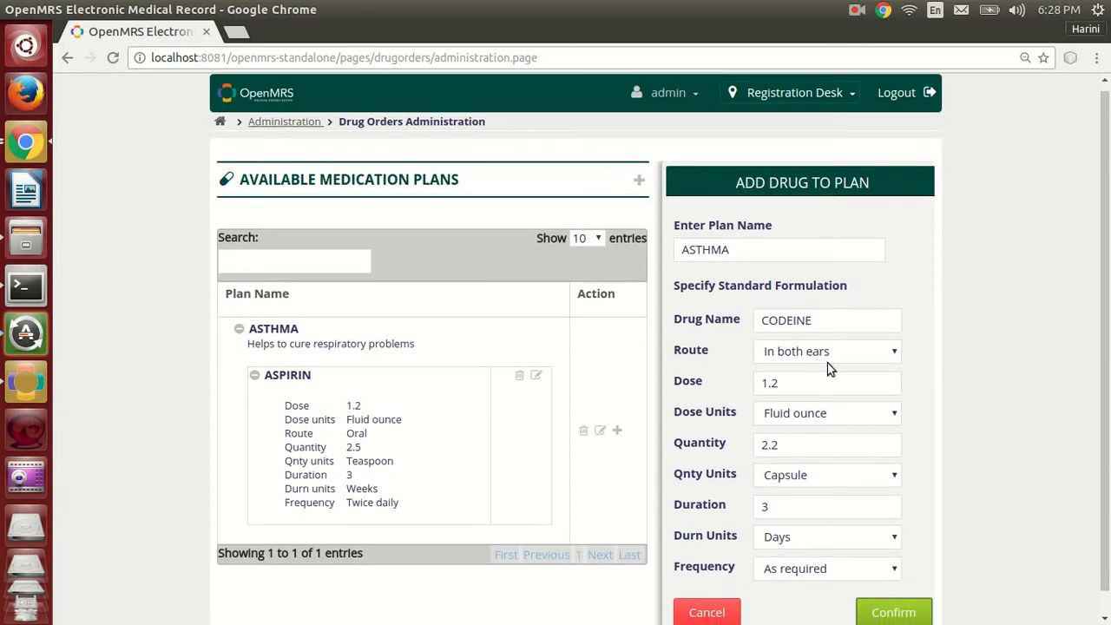
pyautogui.click(897, 615)
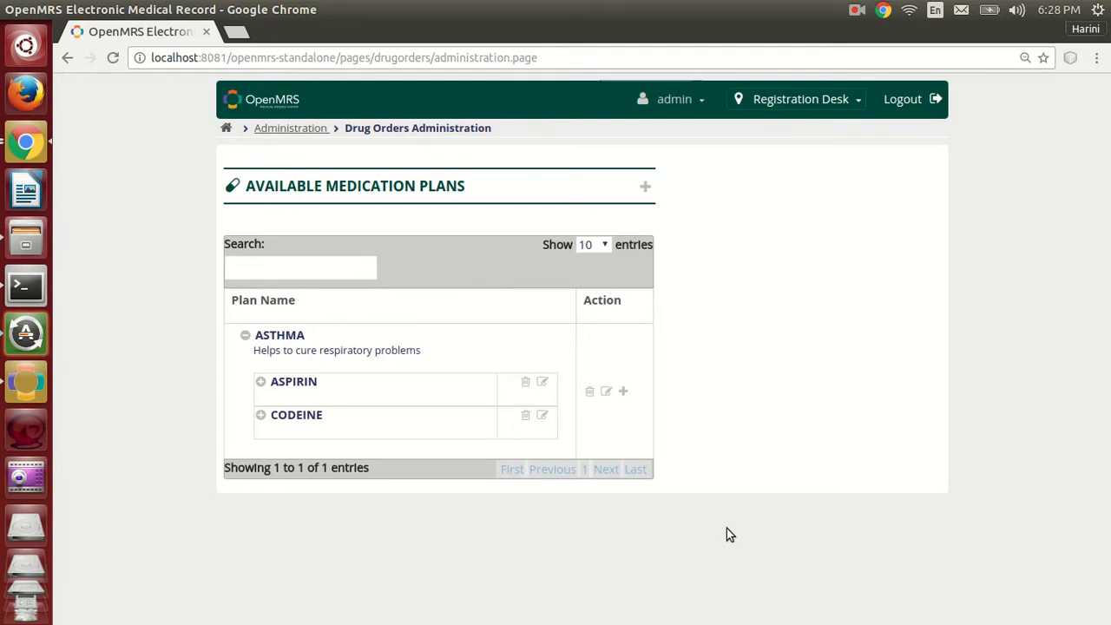
# Open the CODEINE formulation in the ASTHMA plan for editing and set its dose to 1.4.
pyautogui.click(543, 416)
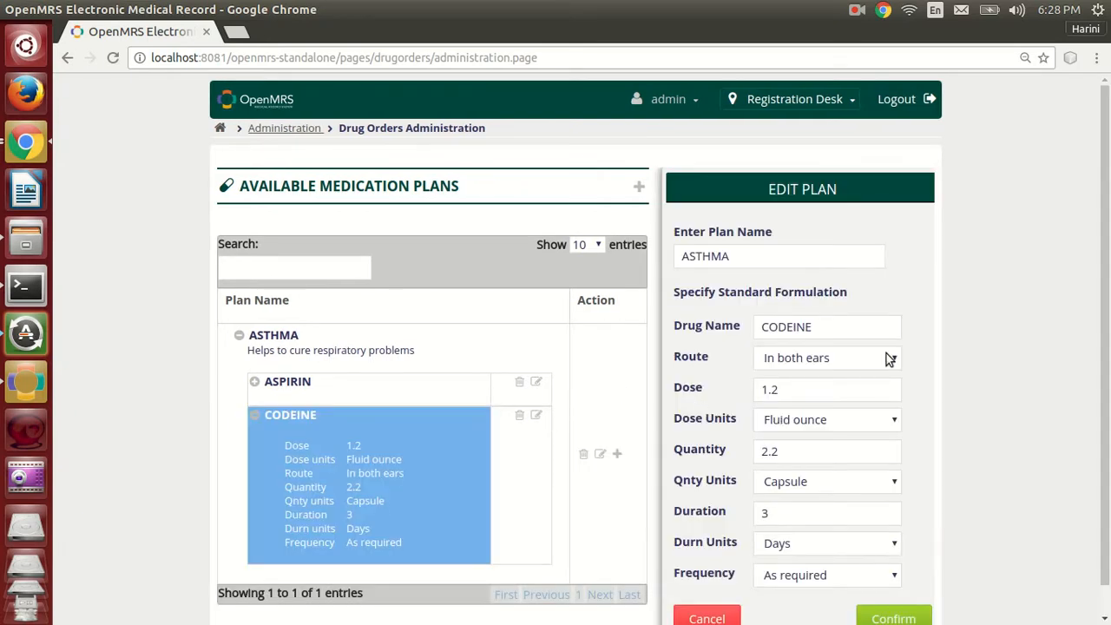
pyautogui.scroll(-1, 965, 345)
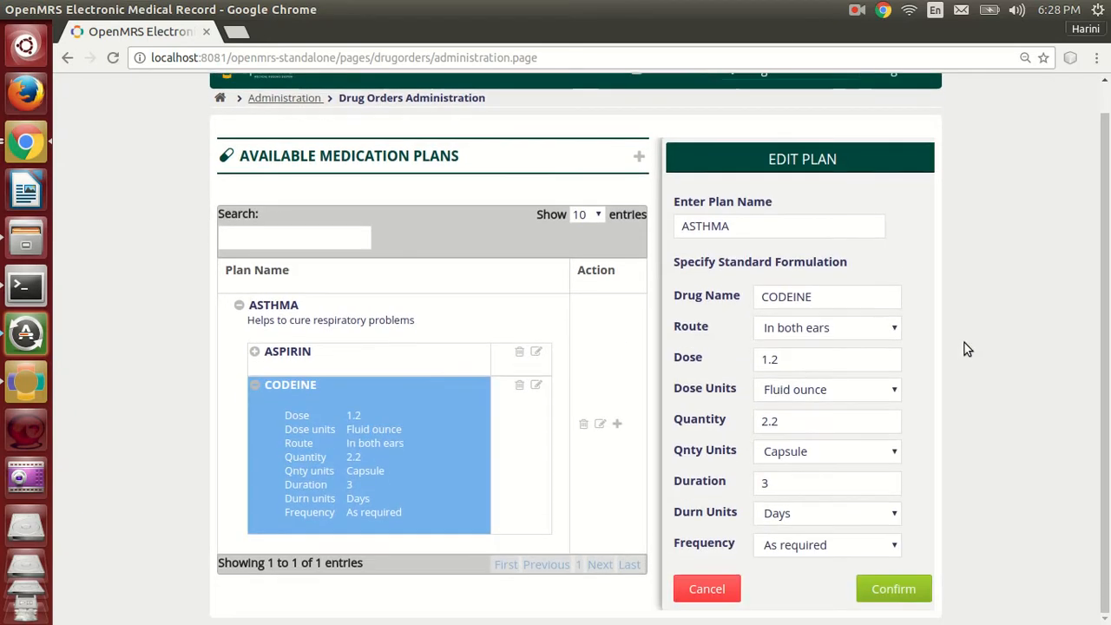
pyautogui.click(801, 363)
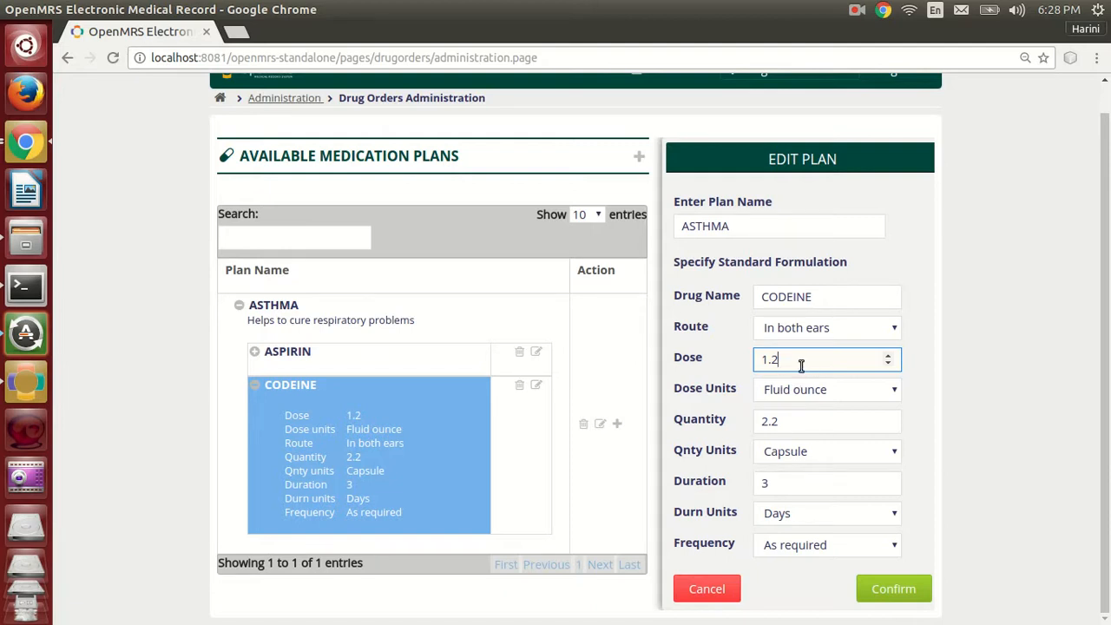
pyautogui.press('BackSpace')
pyautogui.write('3')
pyautogui.press('BackSpace')
pyautogui.write('4')
# Set the CODEINE quantity to 2.4, save the change, and check the drug's details in the plan.
pyautogui.click(814, 424)
pyautogui.press('BackSpace')
pyautogui.write('3')
pyautogui.press('BackSpace')
pyautogui.write('4')
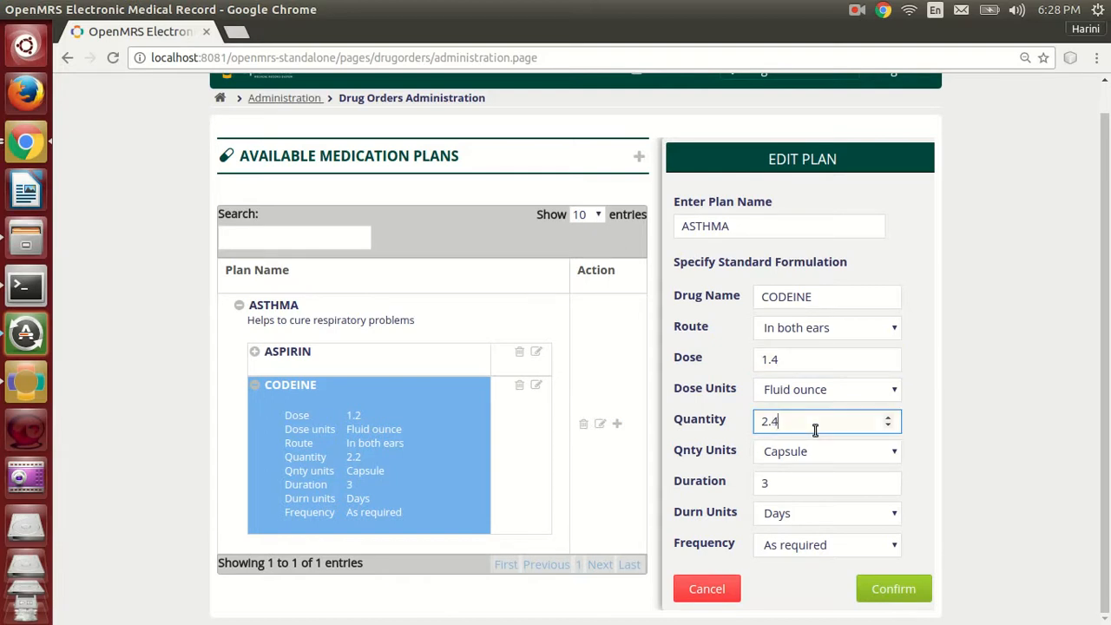
pyautogui.click(926, 590)
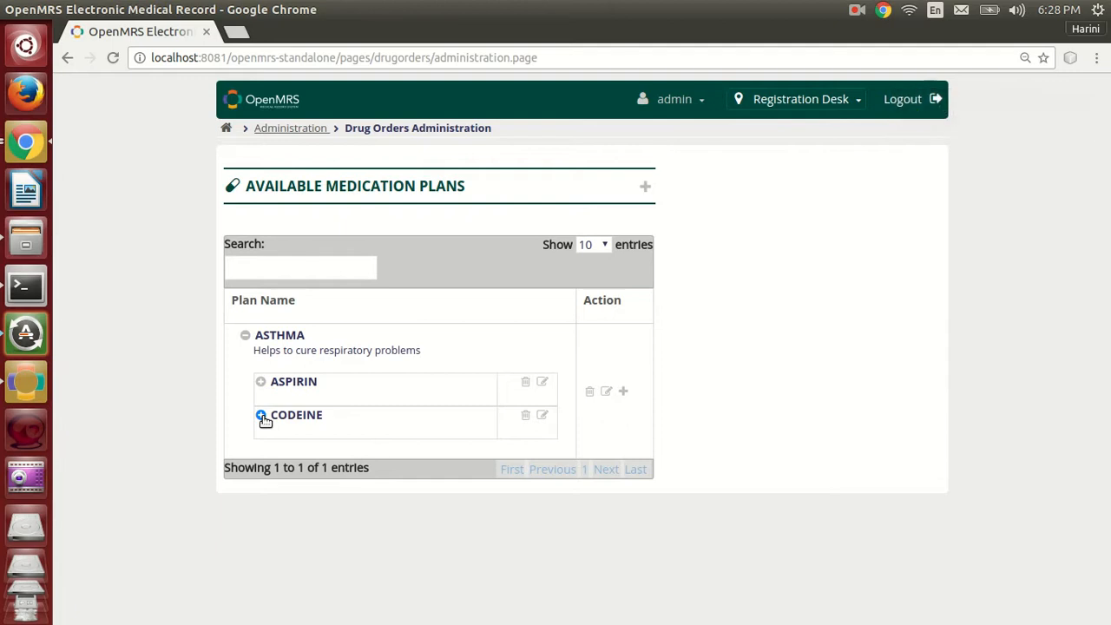
pyautogui.click(261, 416)
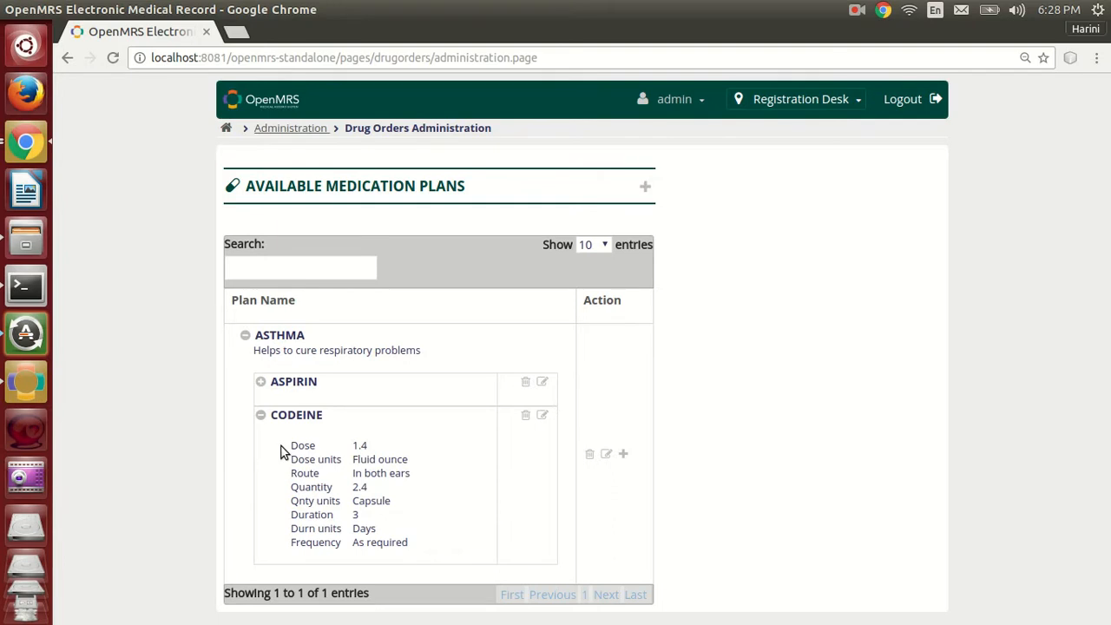
pyautogui.click(260, 417)
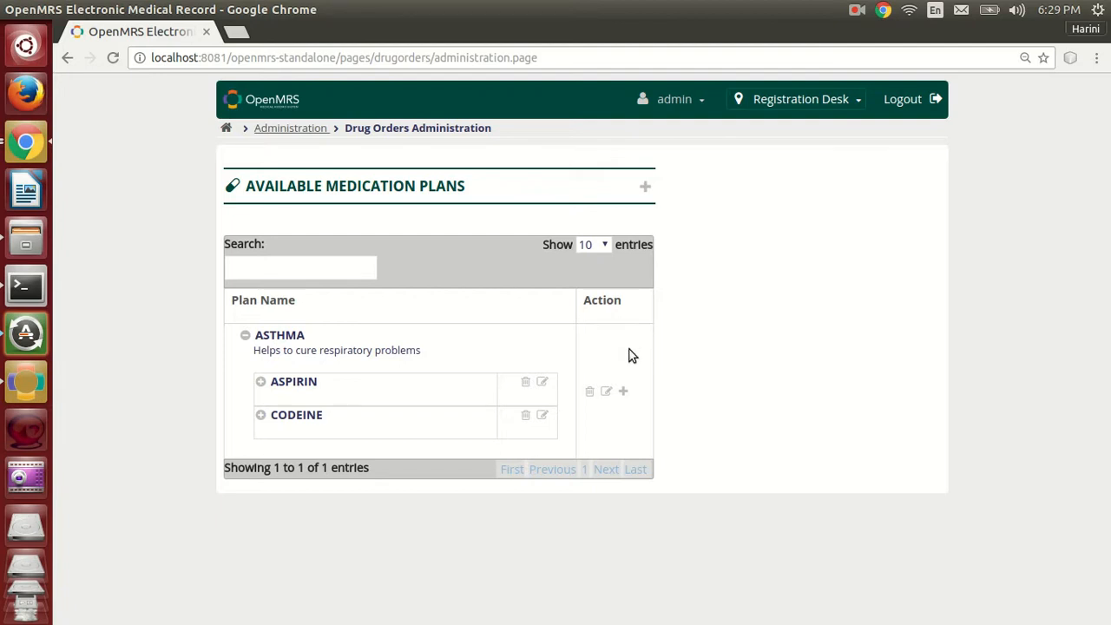
# Discard CODEINE from the ASTHMA plan with the reason "Contains harmful substances".
pyautogui.click(525, 416)
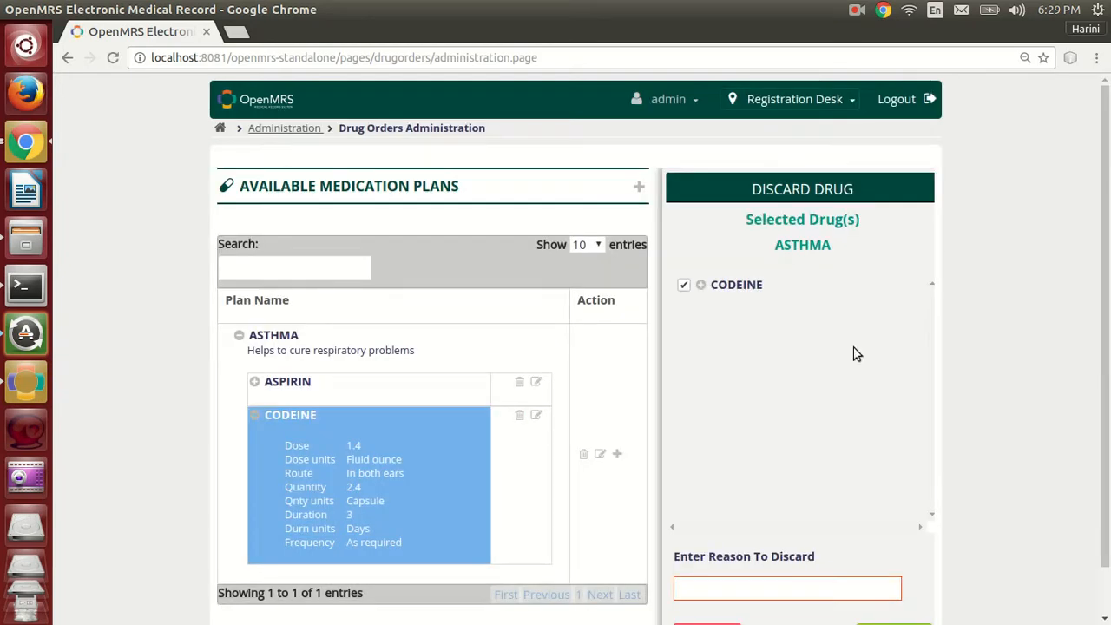
pyautogui.scroll(-1, 997, 337)
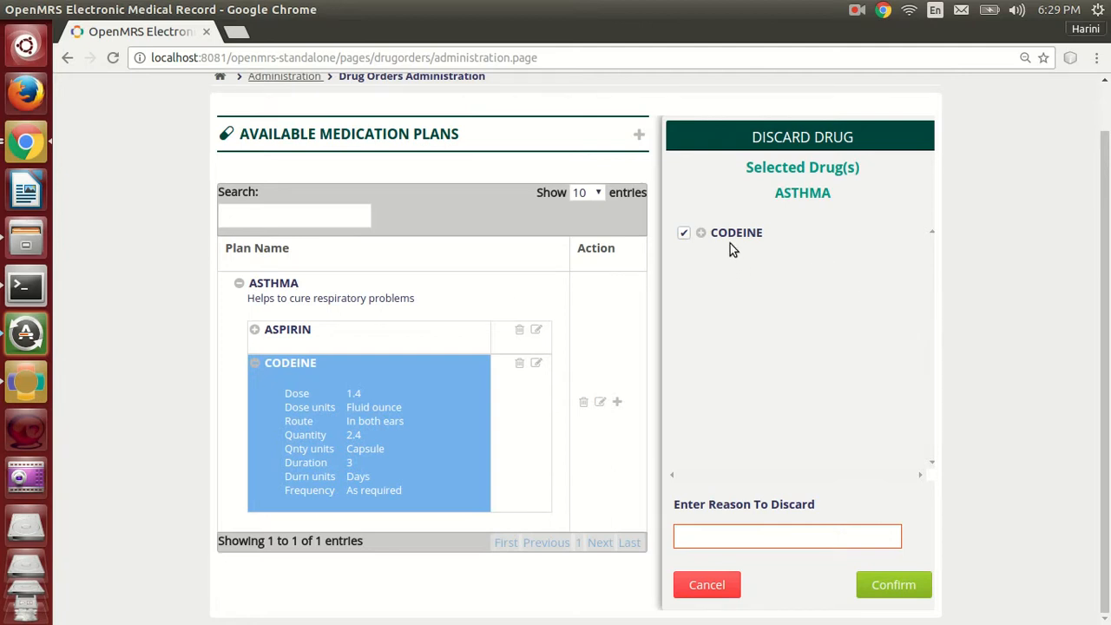
pyautogui.click(700, 235)
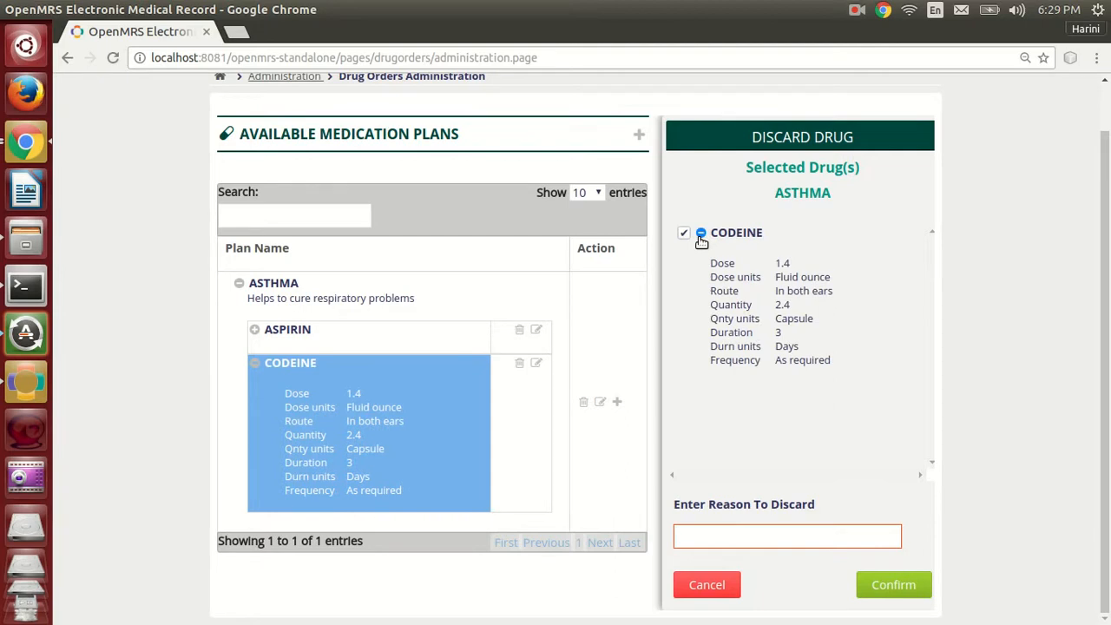
pyautogui.click(701, 235)
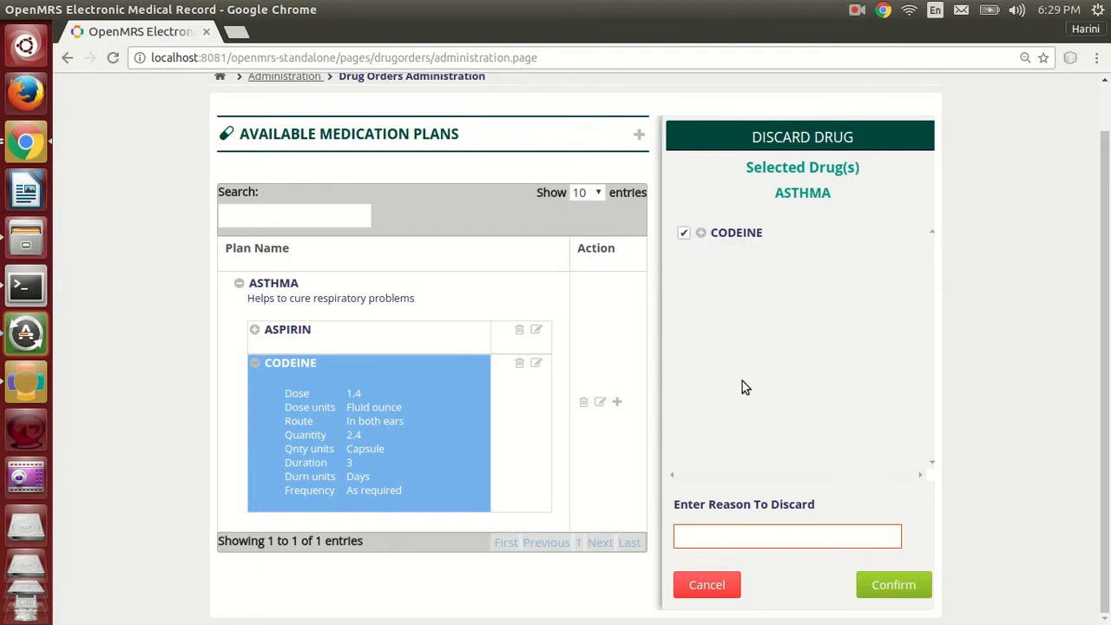
pyautogui.click(809, 537)
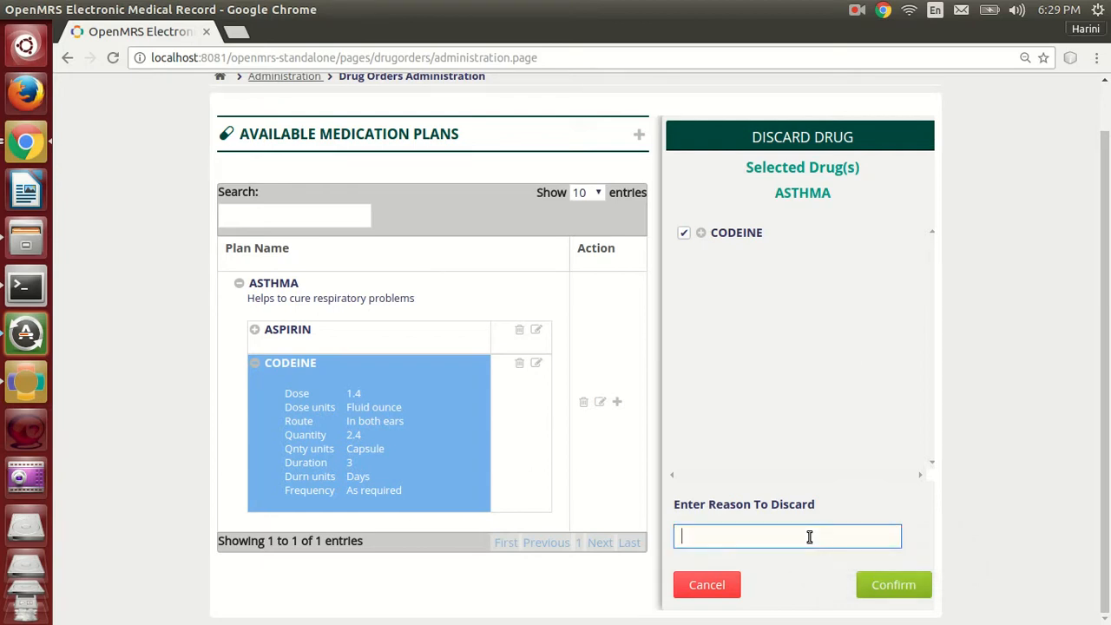
pyautogui.write('D')
pyautogui.press('BackSpace')
pyautogui.write('Con')
pyautogui.write('tains harmful substances')
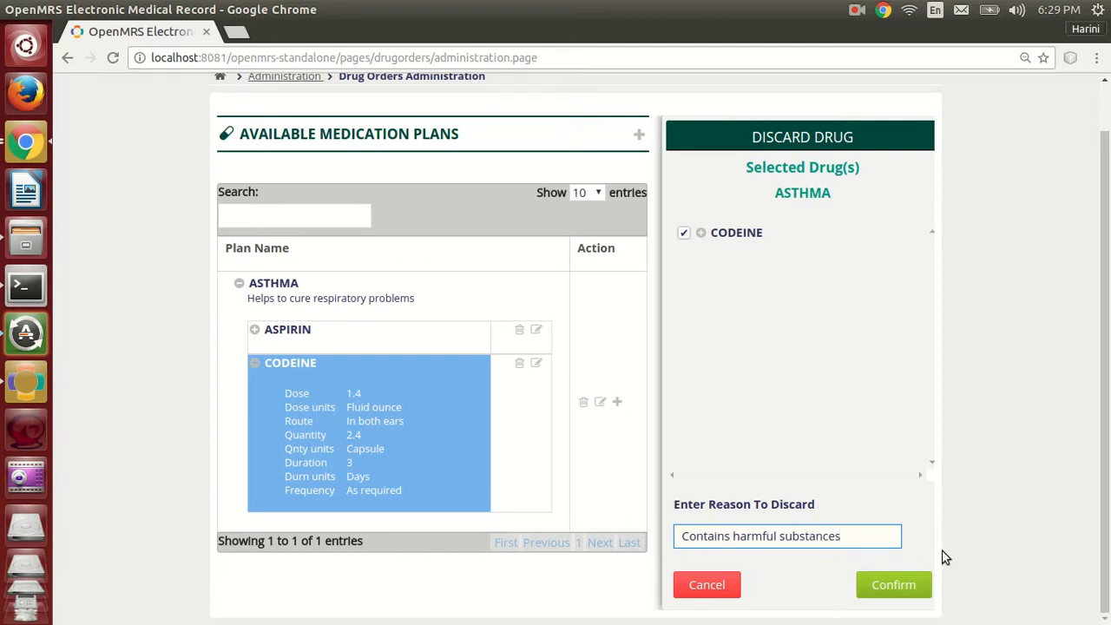
pyautogui.click(912, 585)
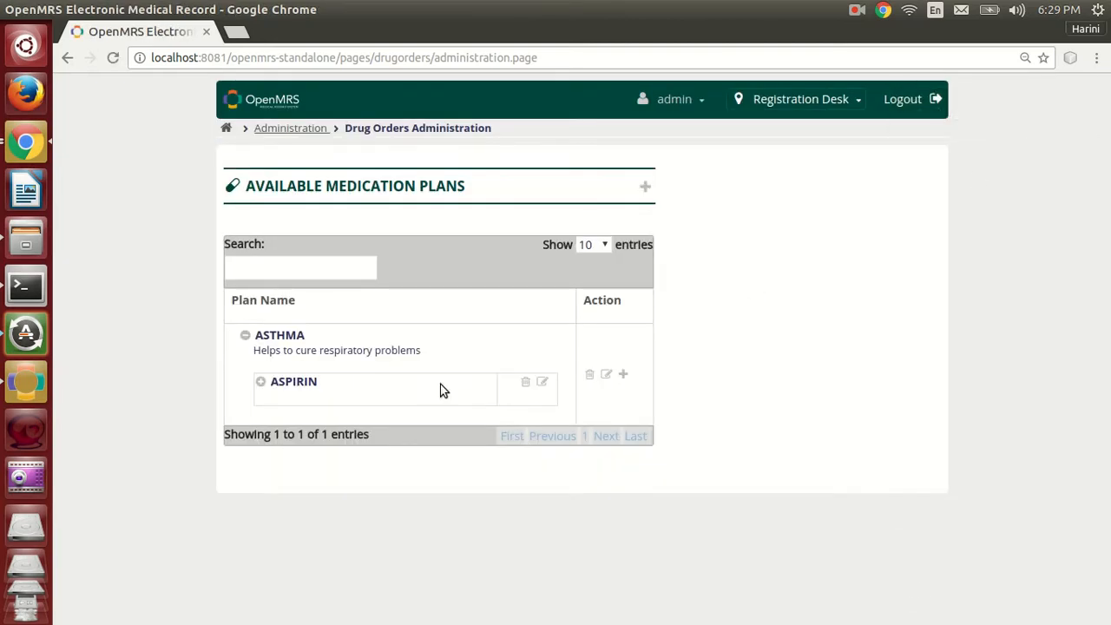
# Start renaming the ASTHMA plan and pick ASTHMA WITH STATUS ASTHMATICUS as its new plan name.
pyautogui.click(606, 375)
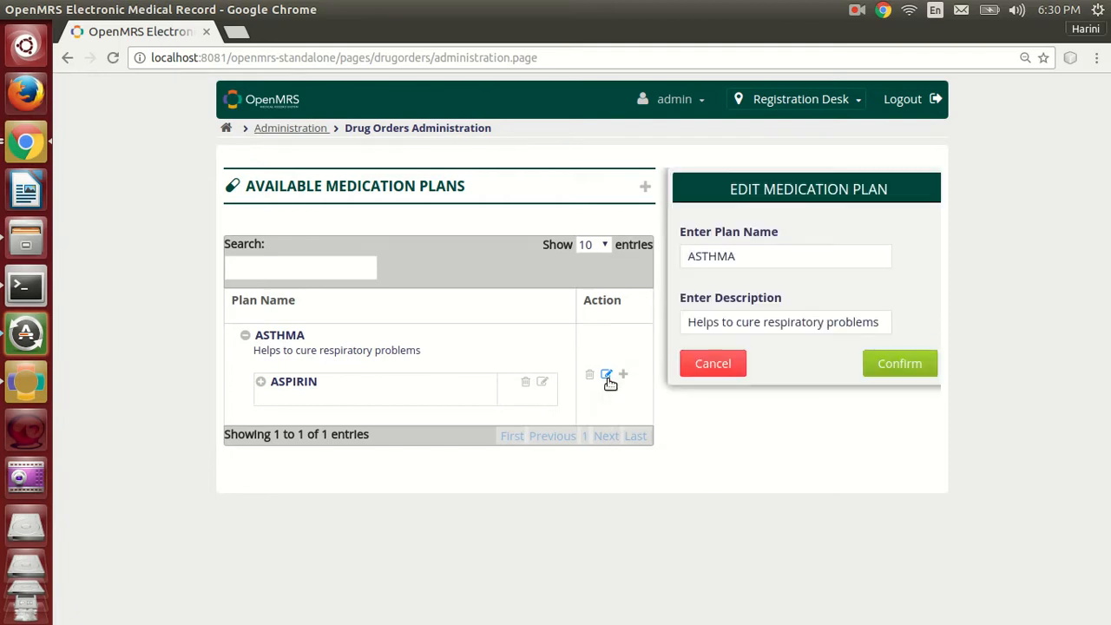
pyautogui.doubleClick(772, 250)
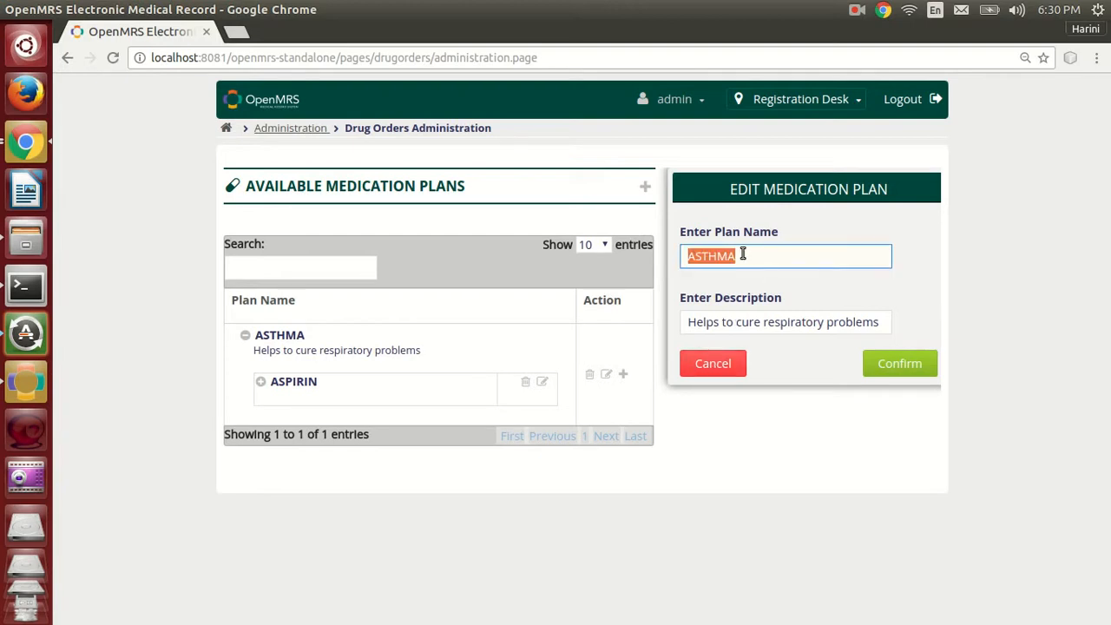
pyautogui.press('BackSpace')
pyautogui.write('Q')
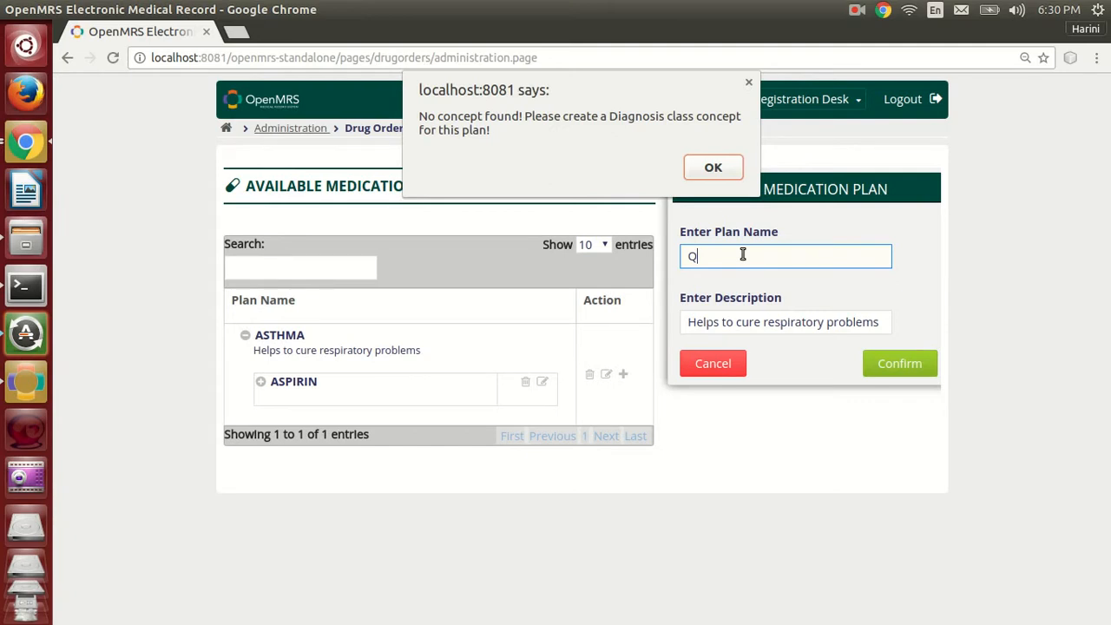
pyautogui.click(710, 170)
pyautogui.press('BackSpace')
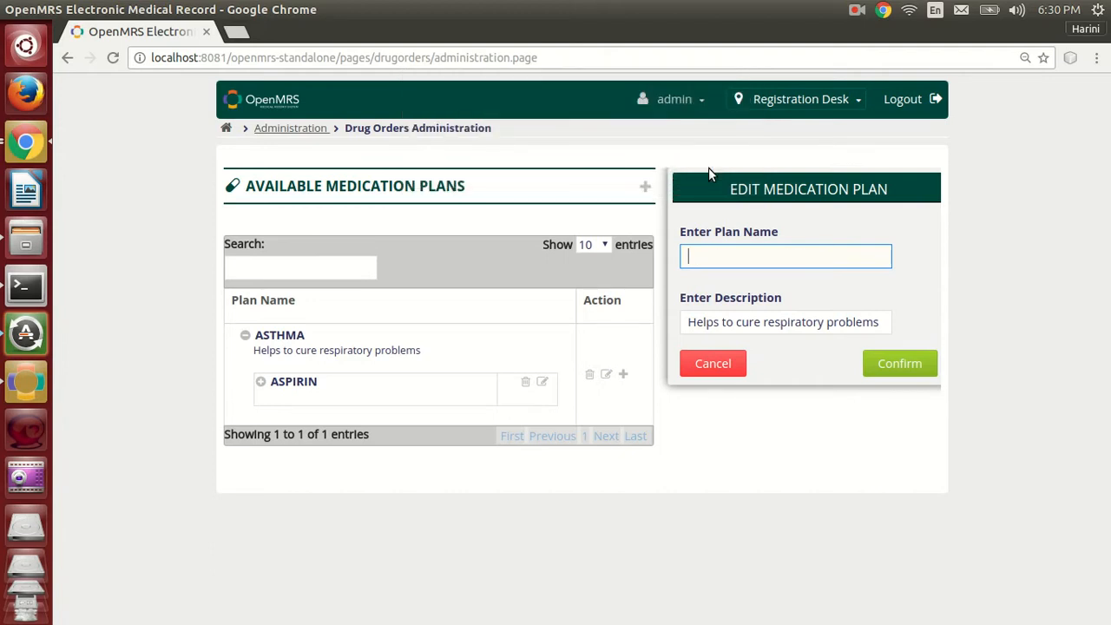
pyautogui.write('a')
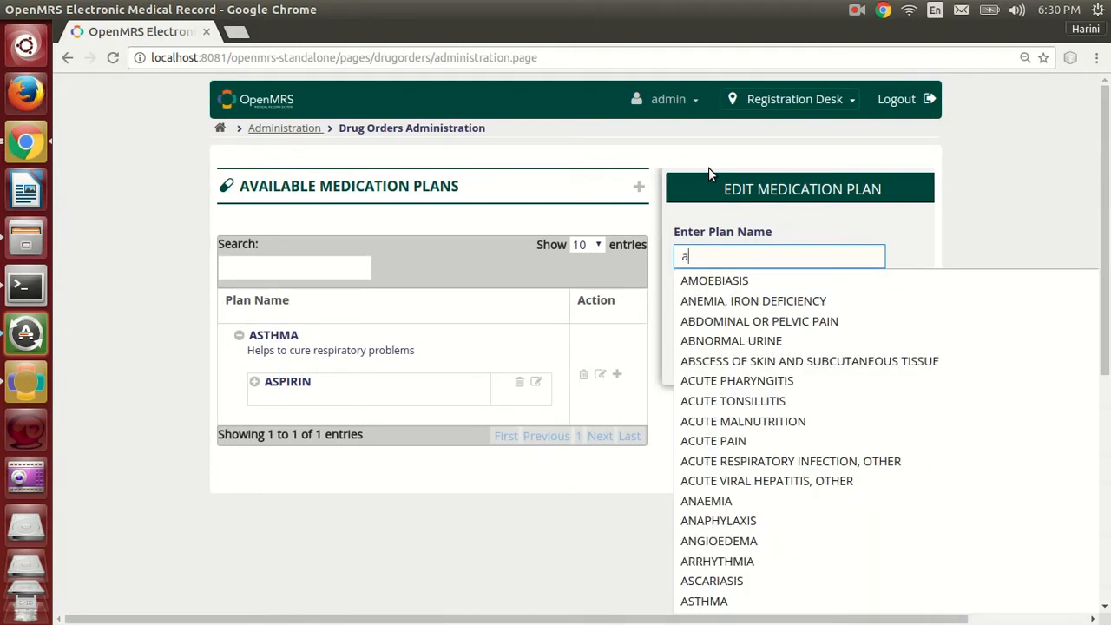
pyautogui.write('S')
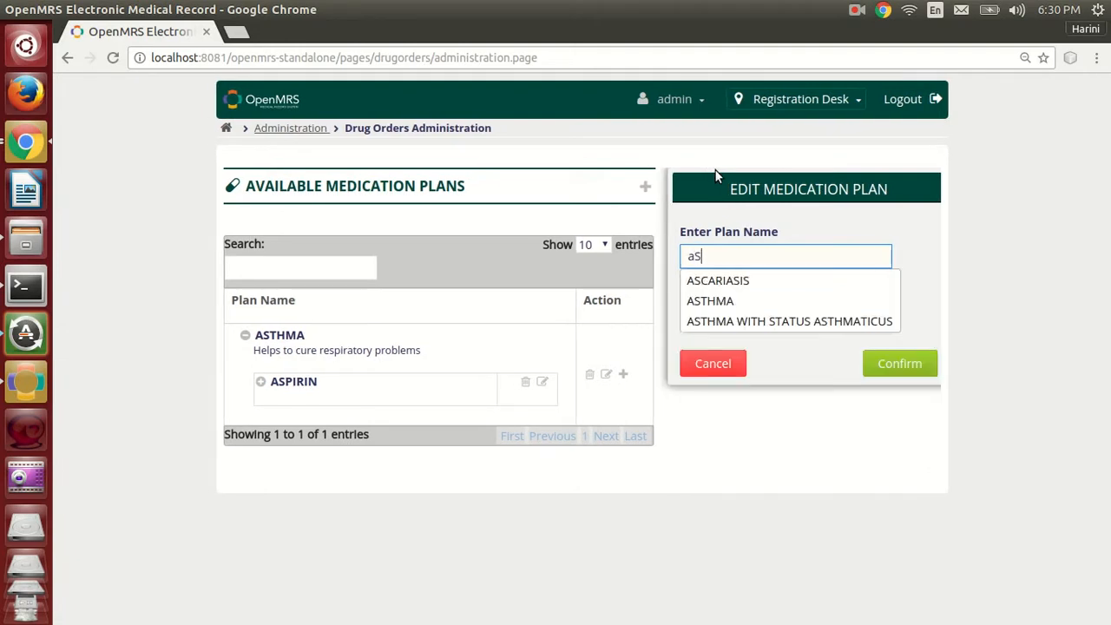
pyautogui.click(883, 322)
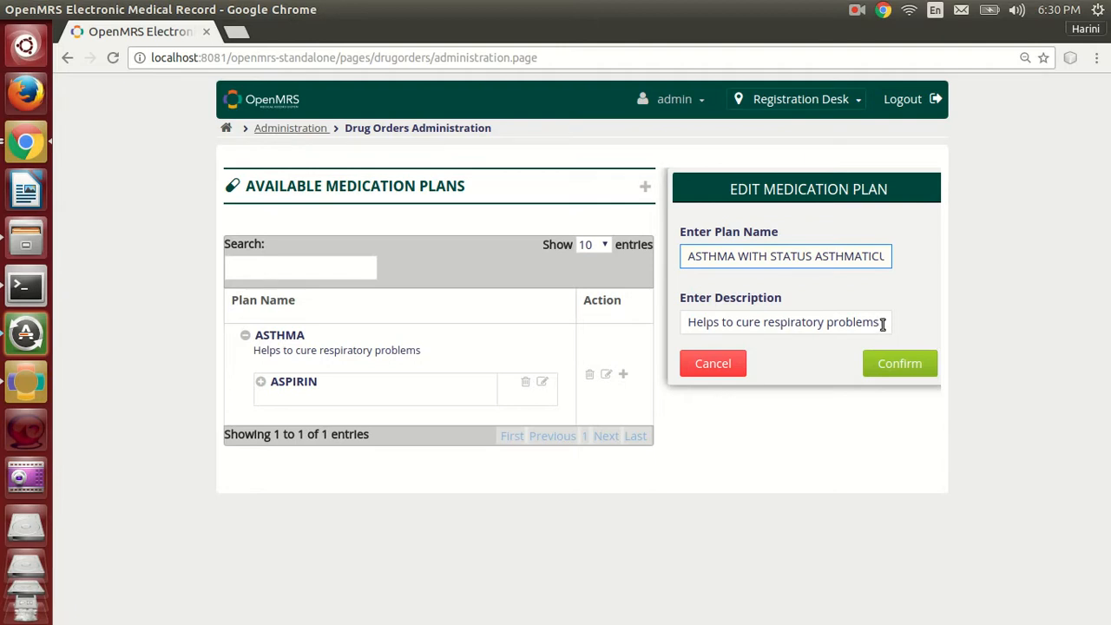
# Set the plan description to "Helps to cure respiratory problems - 2", save the plan, and expand it to show its drugs.
pyautogui.click(882, 324)
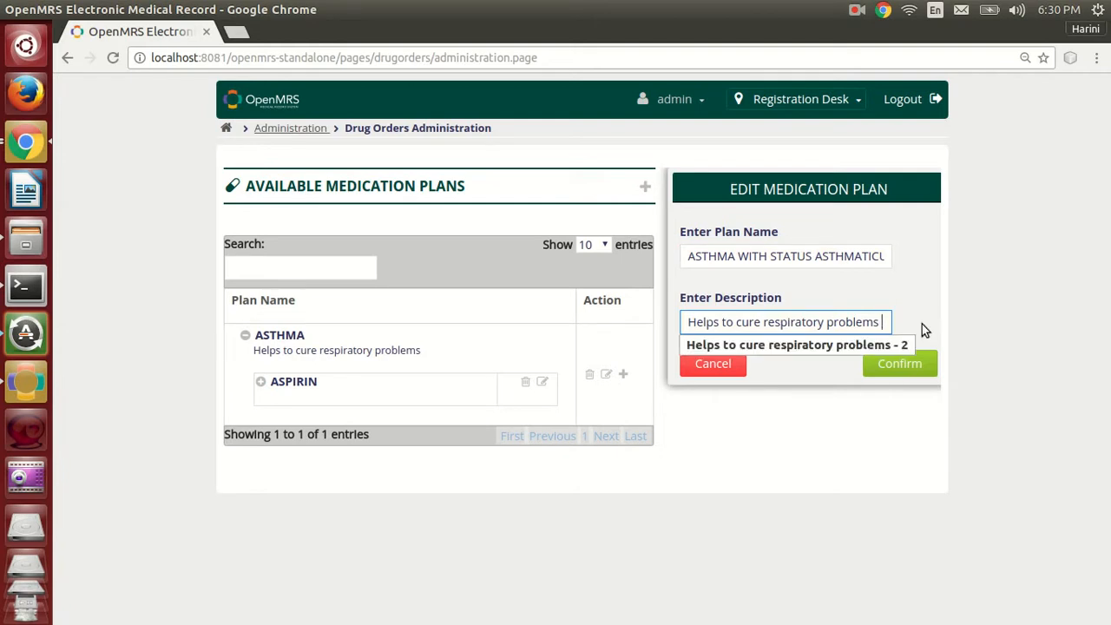
pyautogui.click(871, 351)
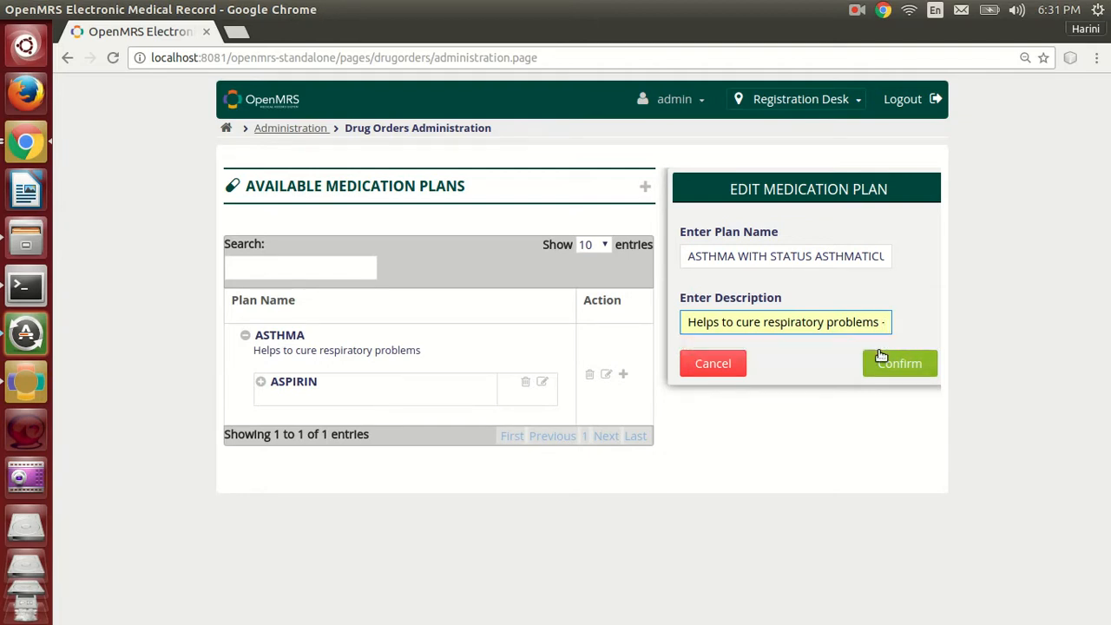
pyautogui.click(919, 374)
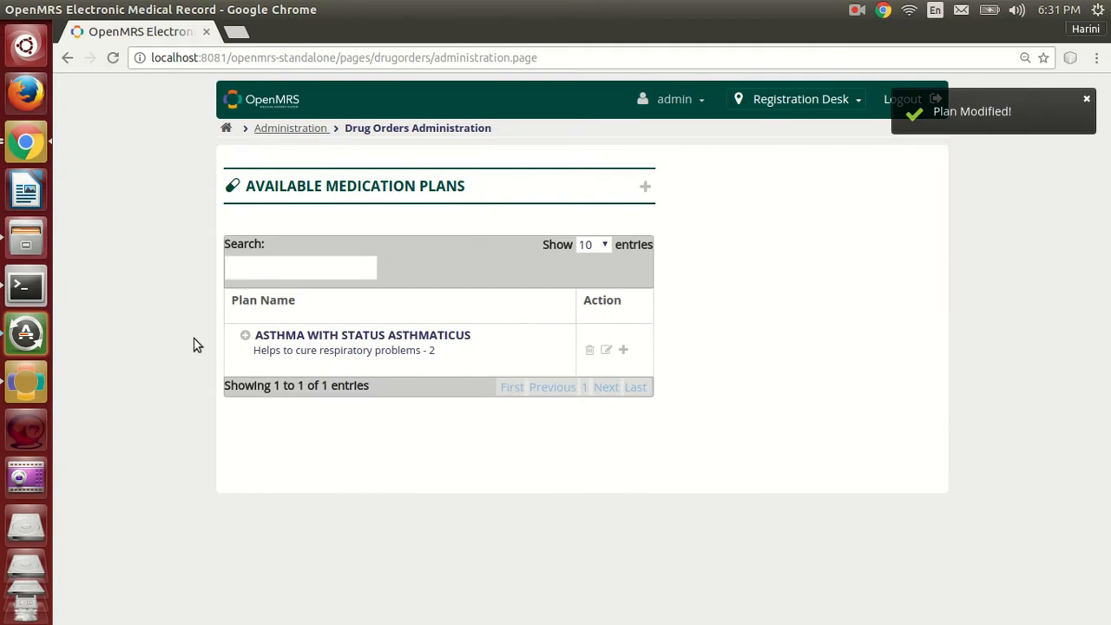
pyautogui.click(247, 338)
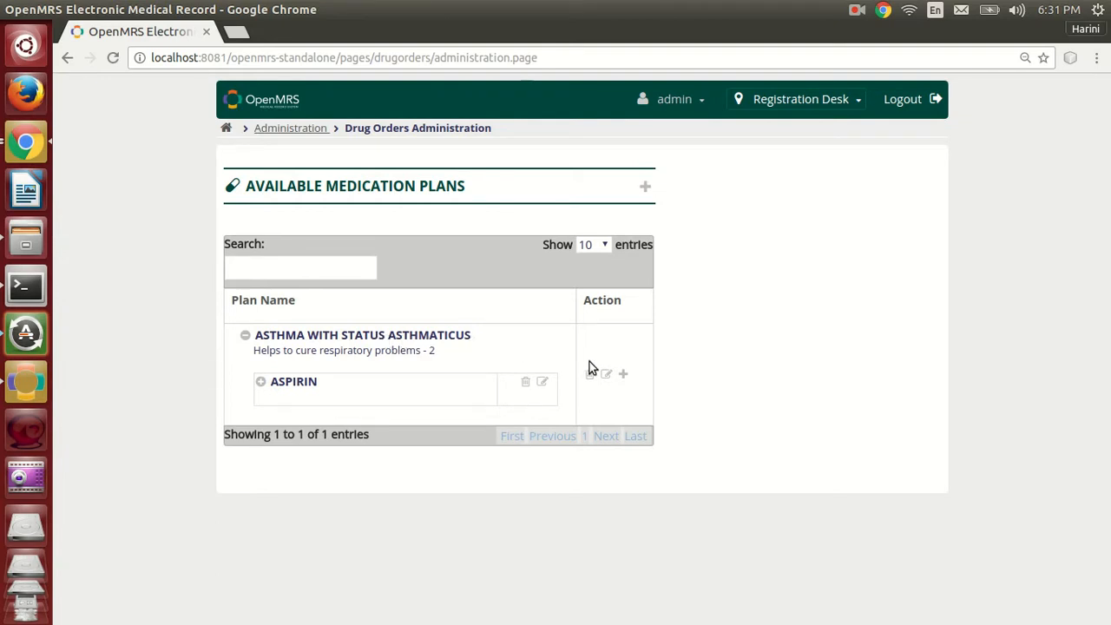
# Try to define another plan named ASTHMA WITH STATUS ASTHMATICUS with the description "Helps to cure respiratory problems".
pyautogui.click(647, 190)
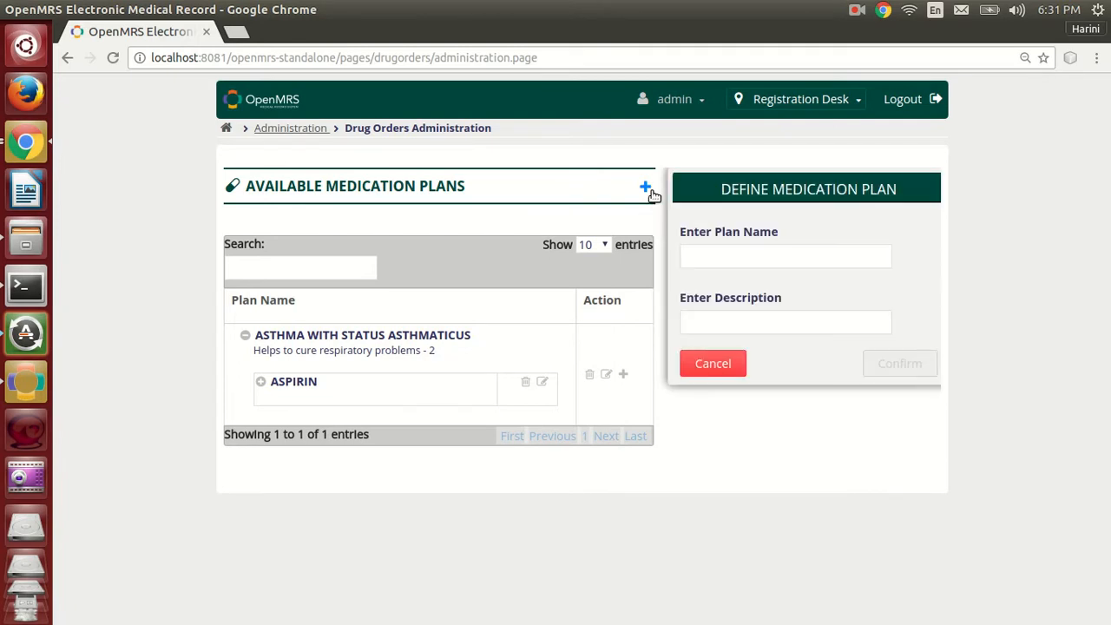
pyautogui.click(722, 257)
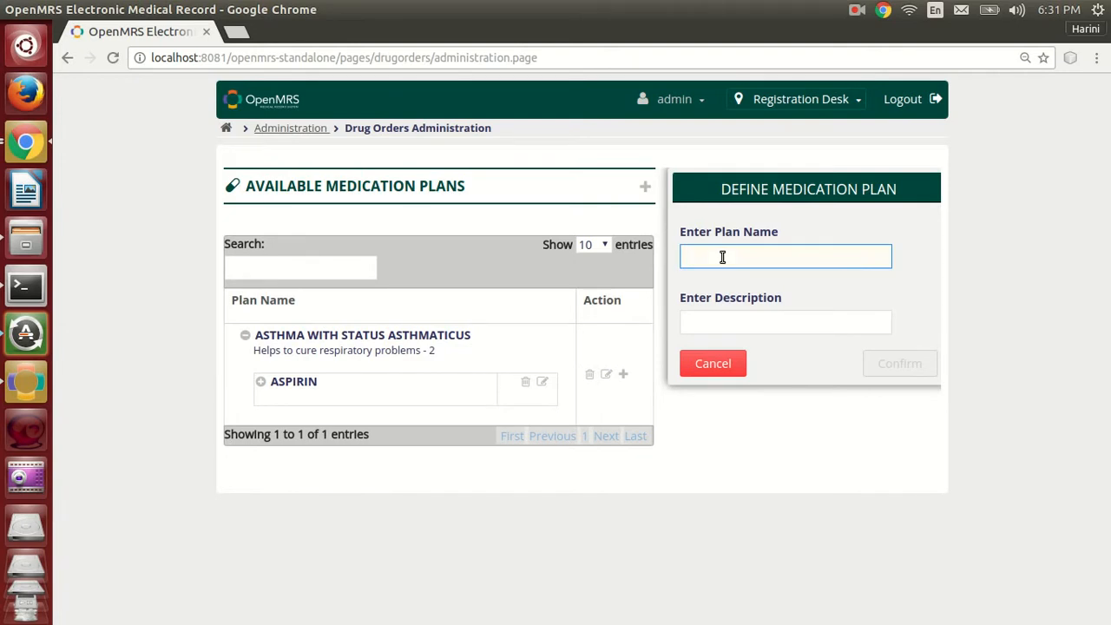
pyautogui.write('aS')
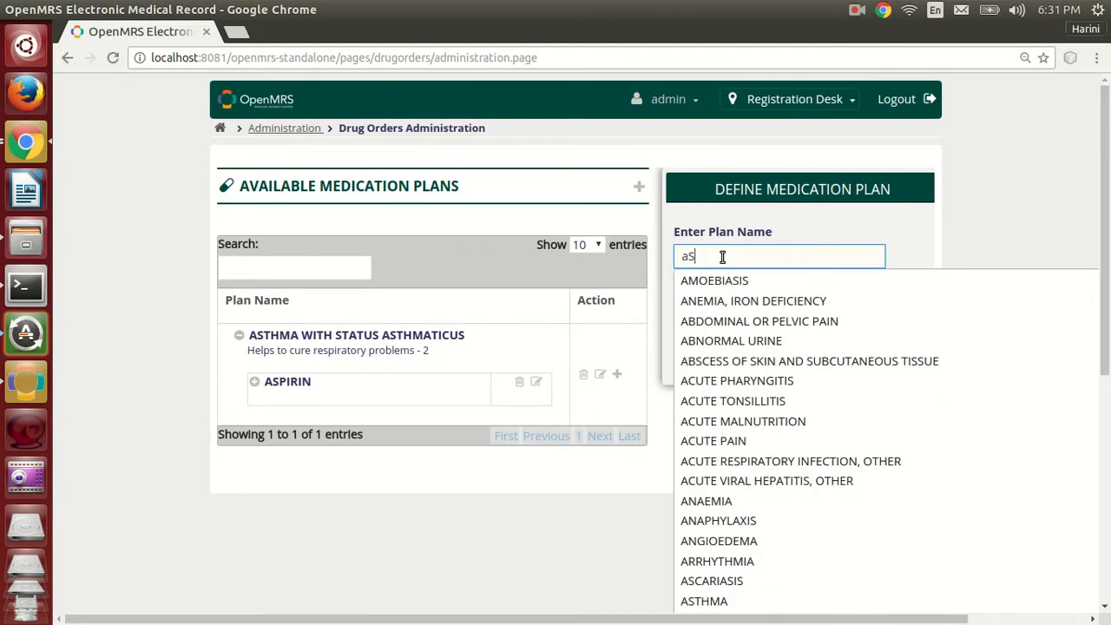
pyautogui.click(755, 321)
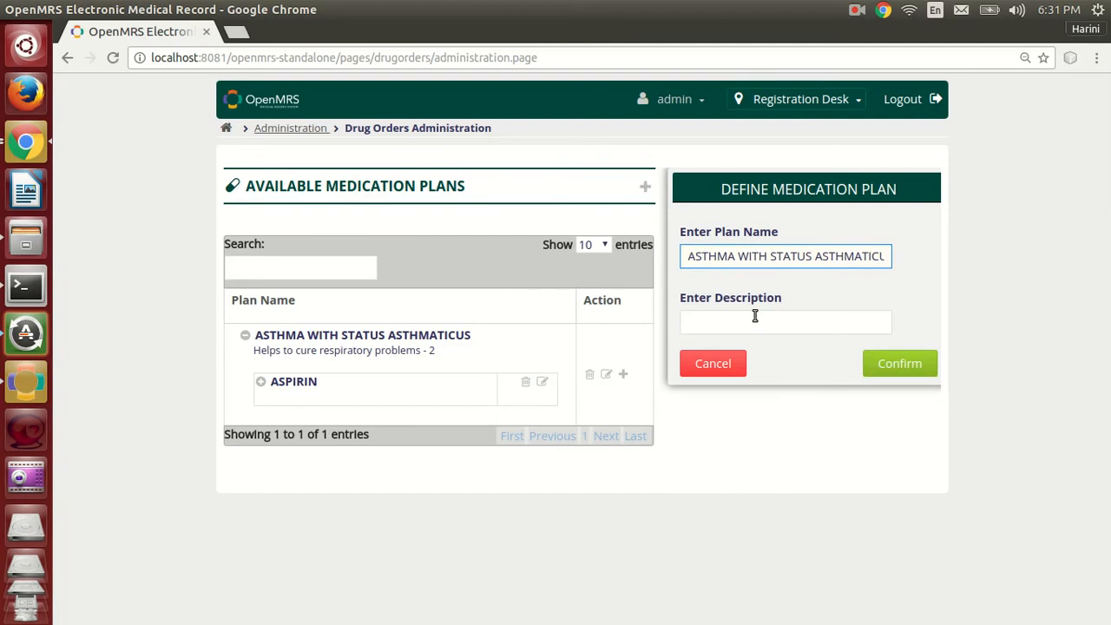
pyautogui.click(780, 321)
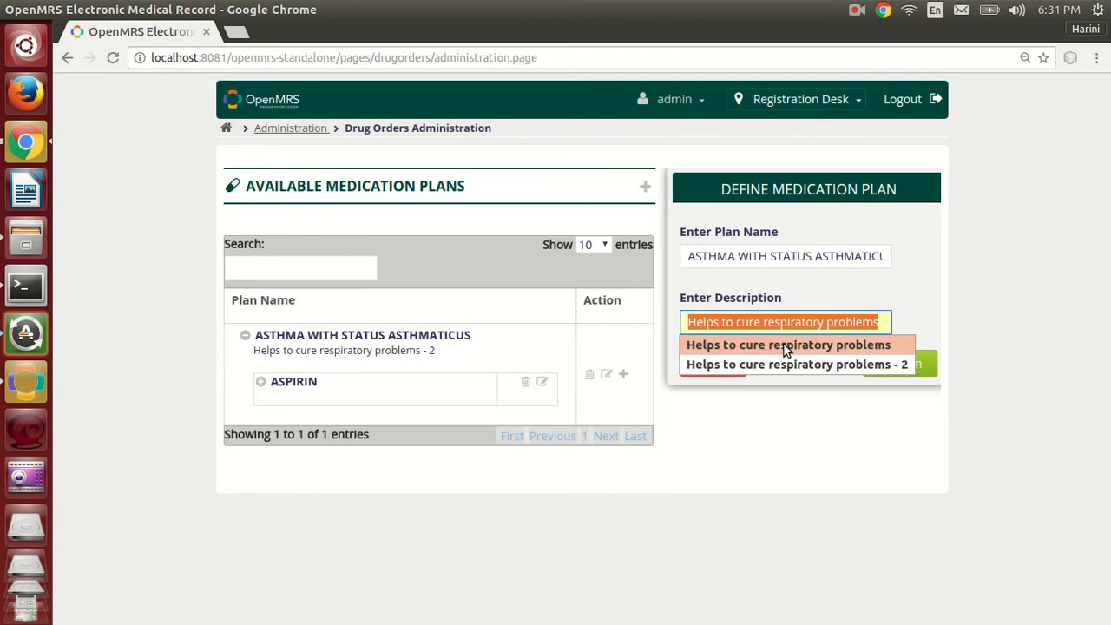
pyautogui.click(786, 345)
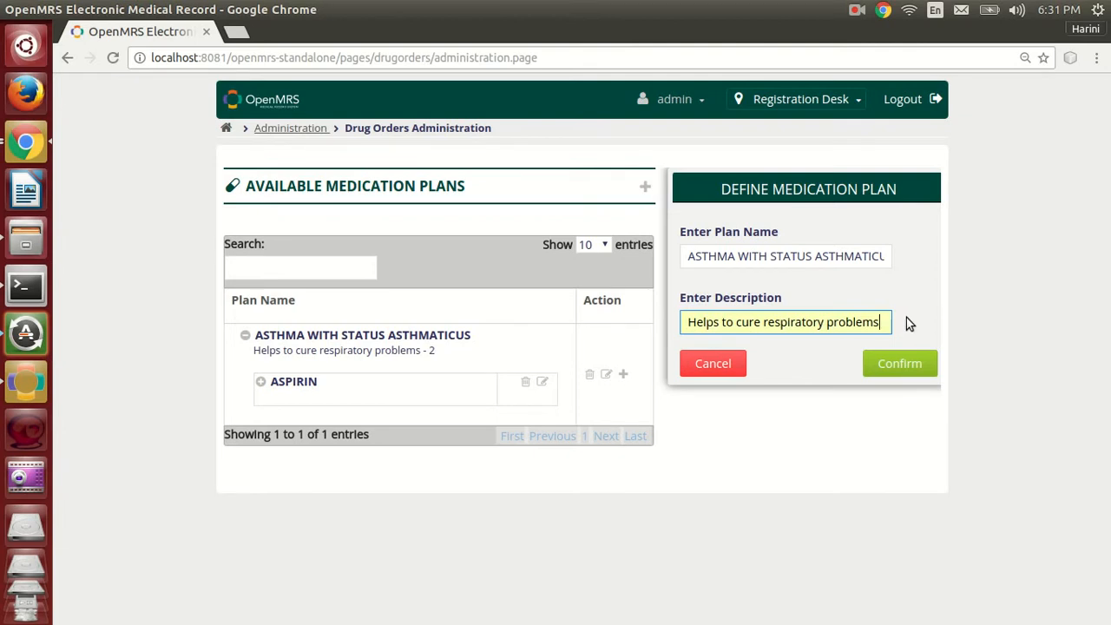
pyautogui.click(914, 362)
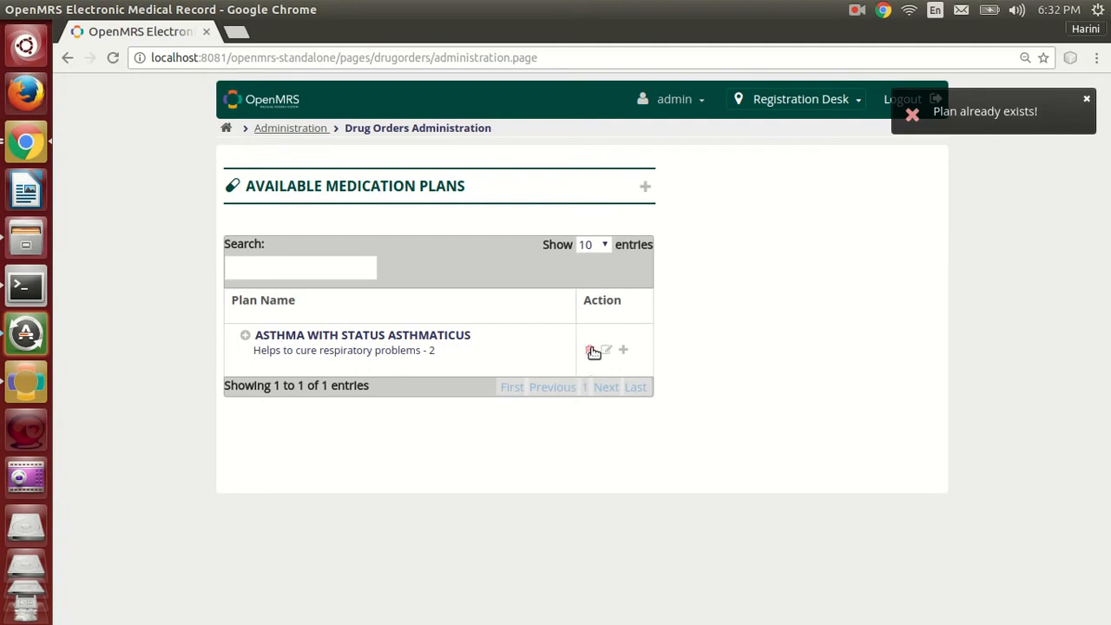
pyautogui.click(246, 336)
pyautogui.click(246, 337)
pyautogui.click(1085, 100)
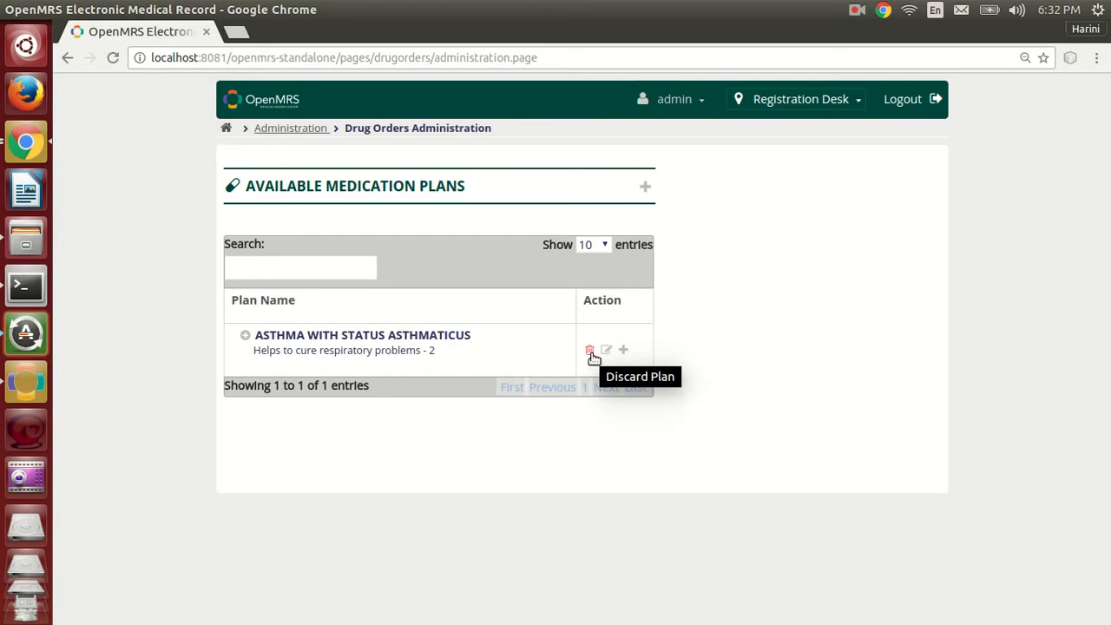
# Discard the whole ASTHMA WITH STATUS ASTHMATICUS plan, including ASPIRIN, with the reason "Contains harmful substances".
pyautogui.click(592, 354)
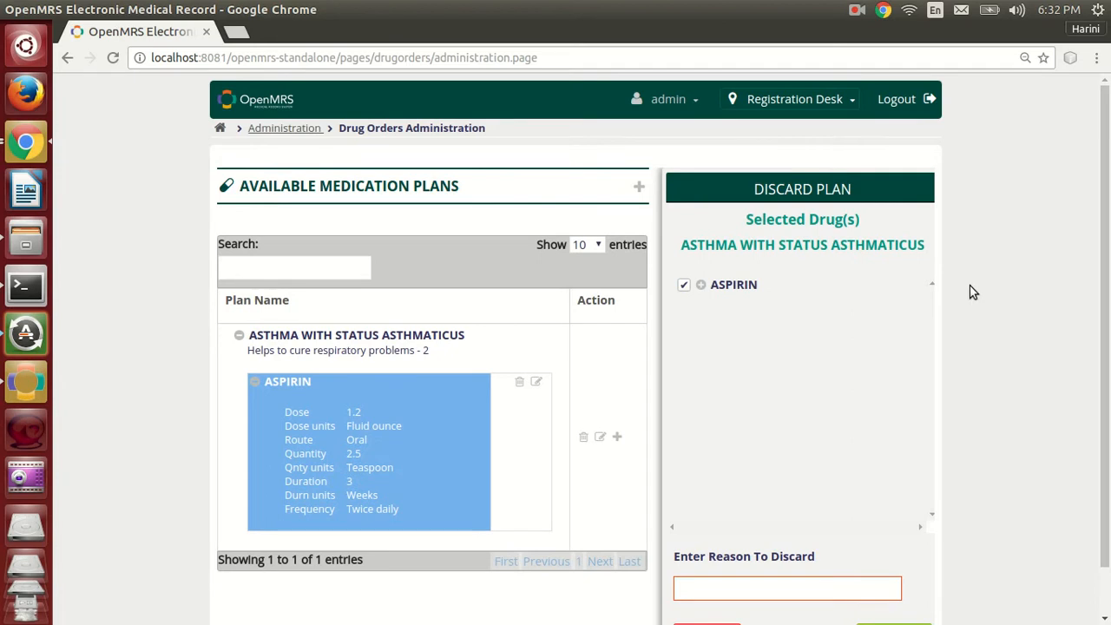
pyautogui.scroll(-1, 973, 292)
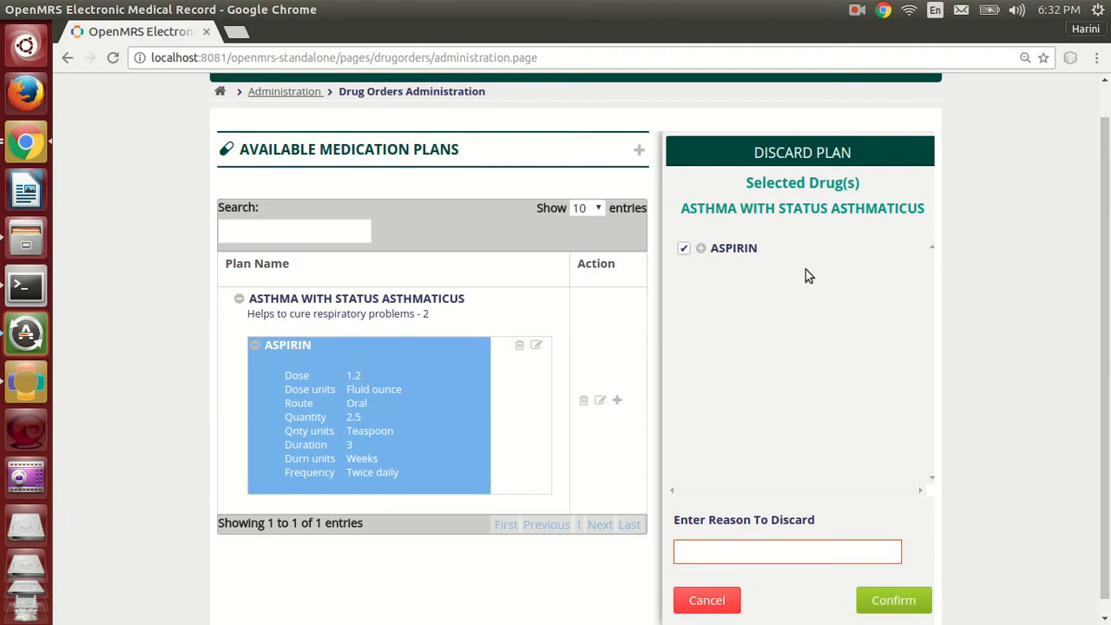
pyautogui.click(767, 556)
pyautogui.write('a')
pyautogui.press('BackSpace')
pyautogui.write('d')
pyautogui.press('BackSpace')
pyautogui.write('ces')
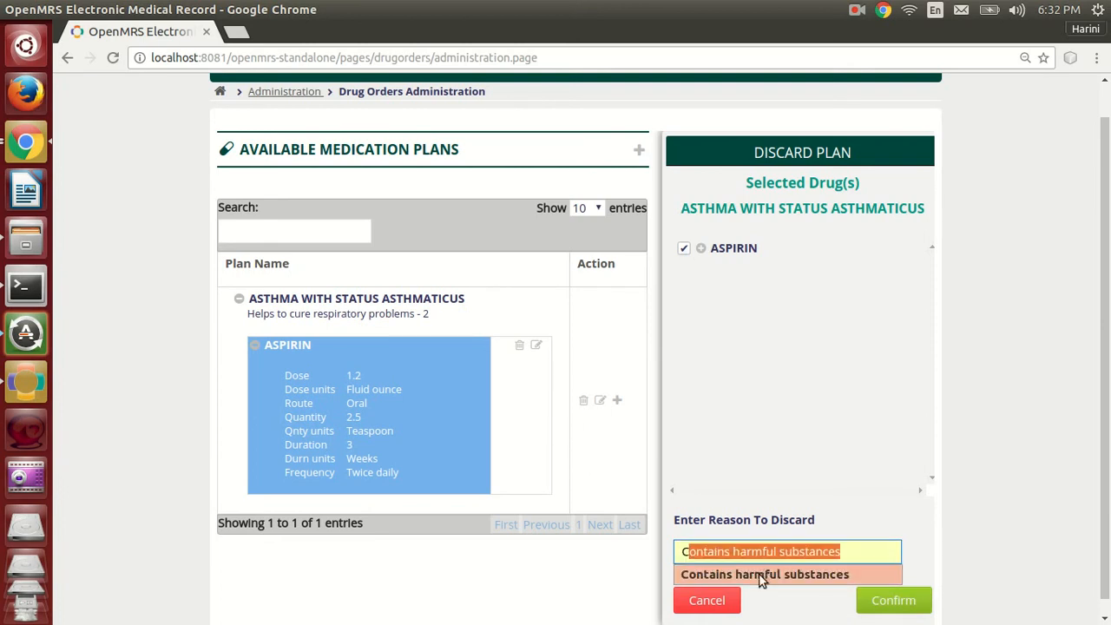
pyautogui.click(762, 574)
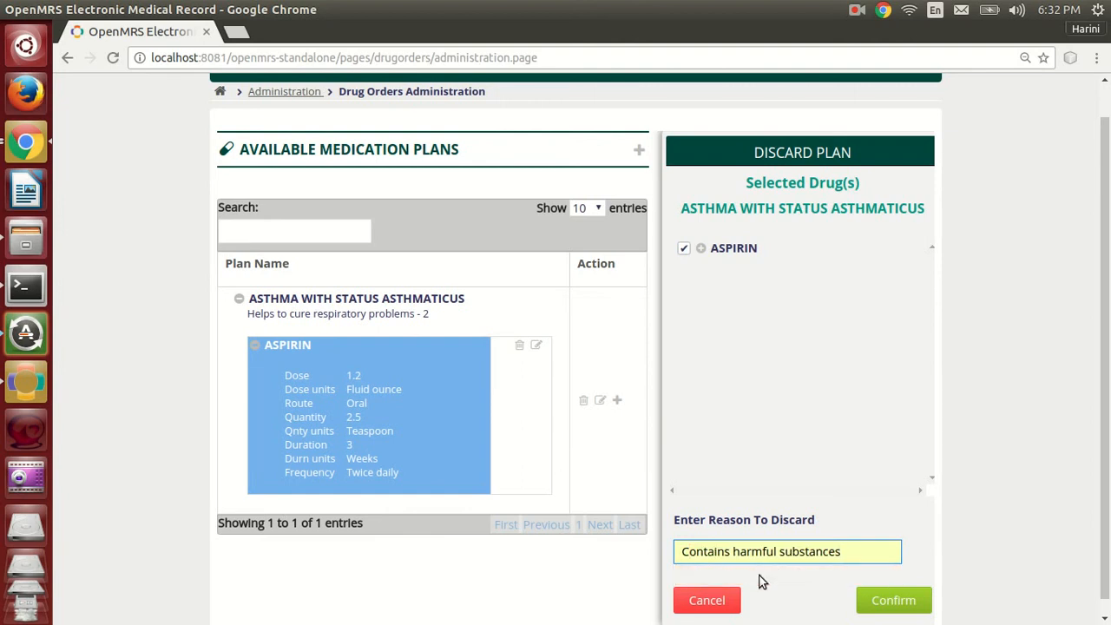
pyautogui.click(844, 602)
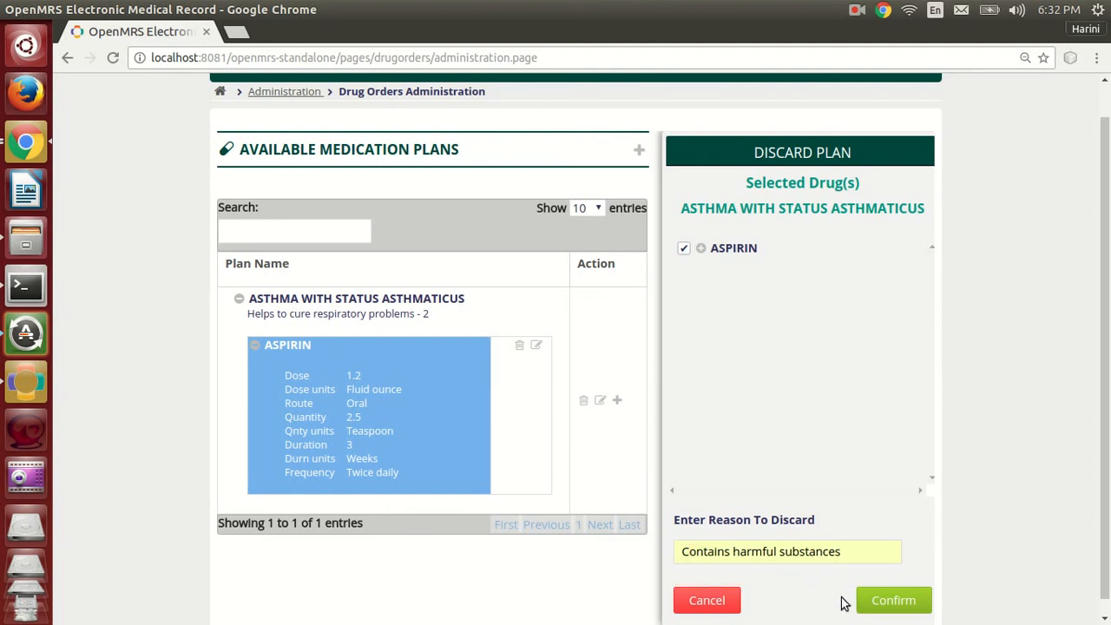
pyautogui.click(916, 602)
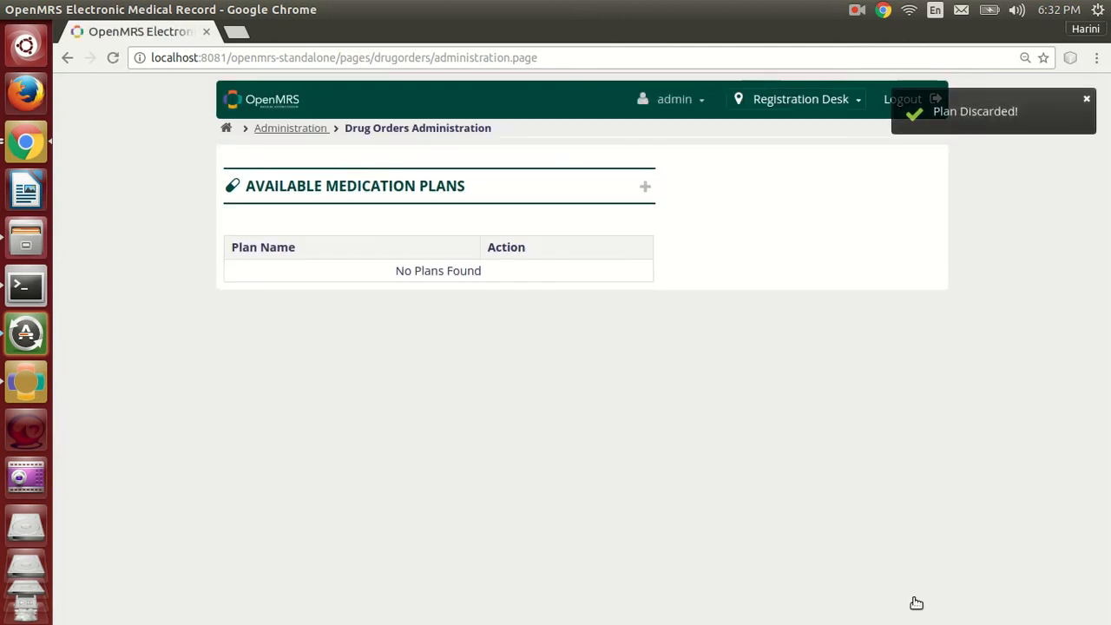